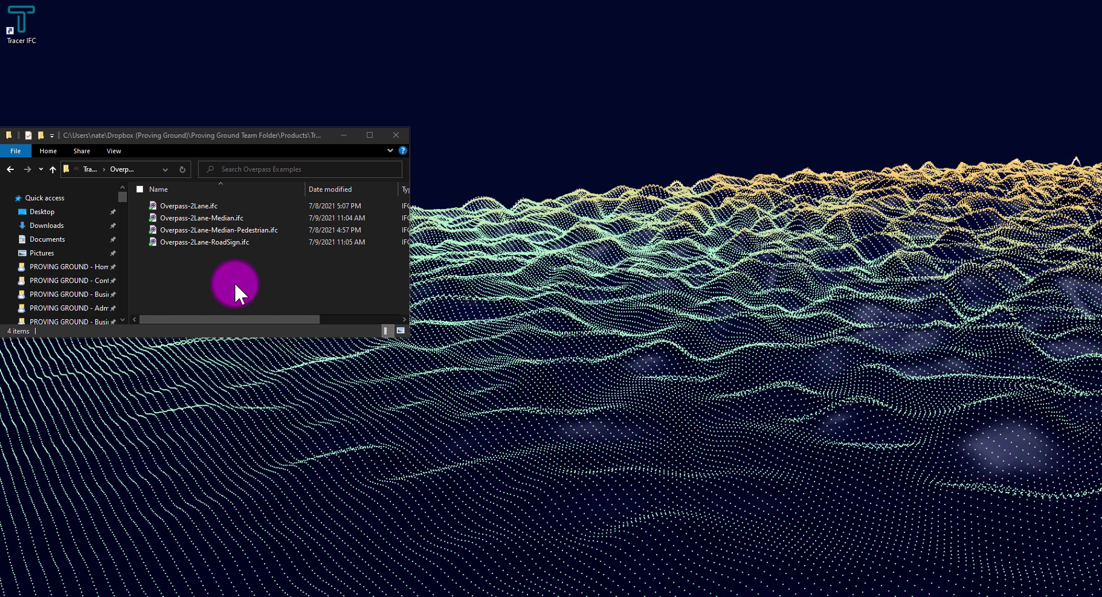
Step: Launch Tracer IFC and load Overpass-2Lane.ifc, listing its seven IFC object categories
double_click(21, 23)
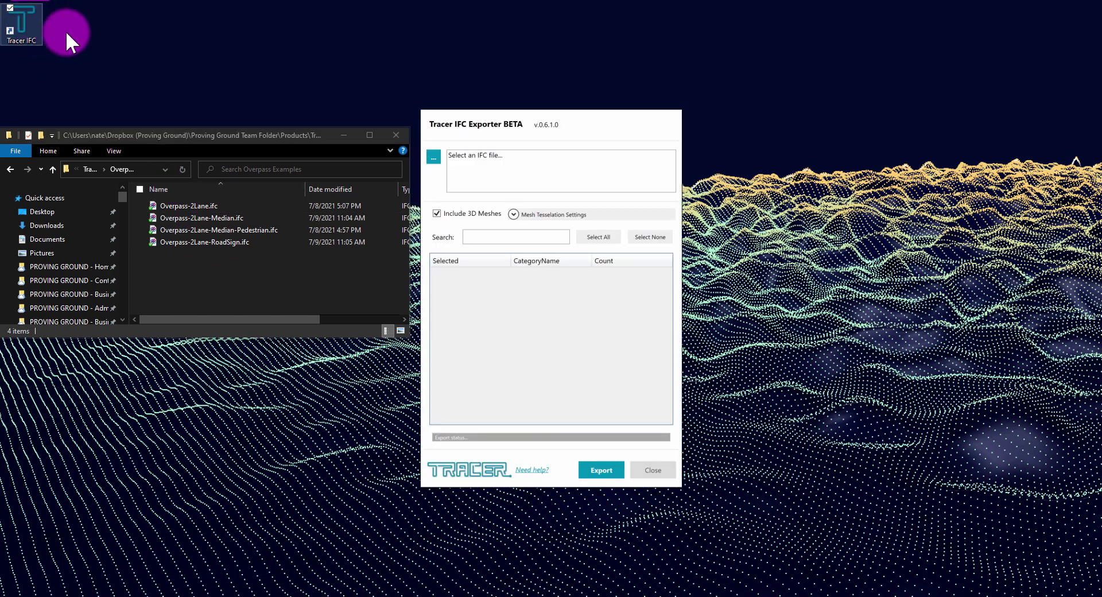
click(432, 156)
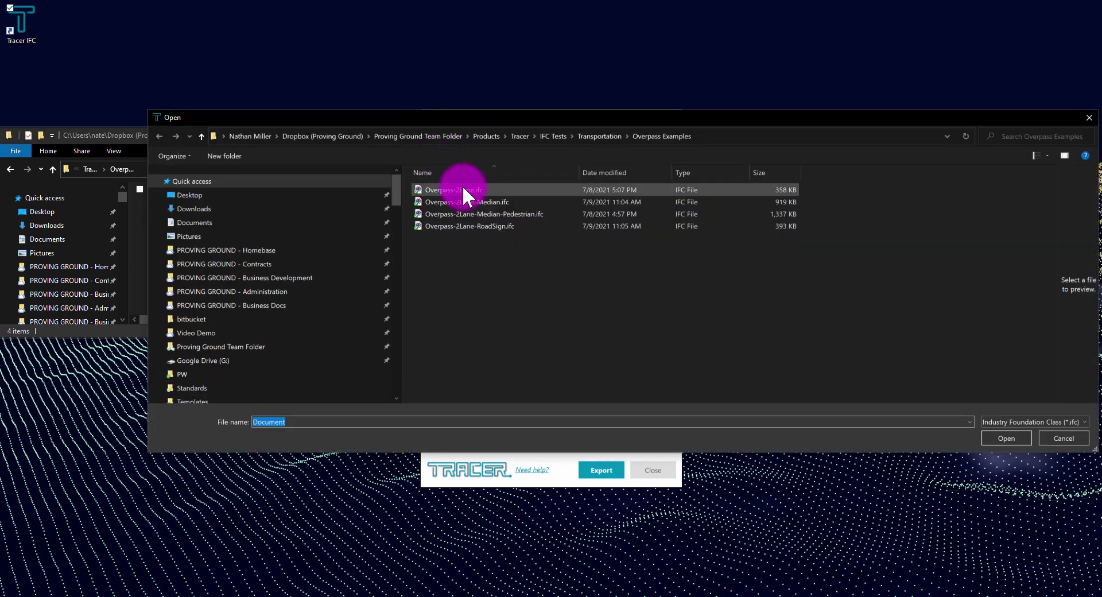
click(463, 189)
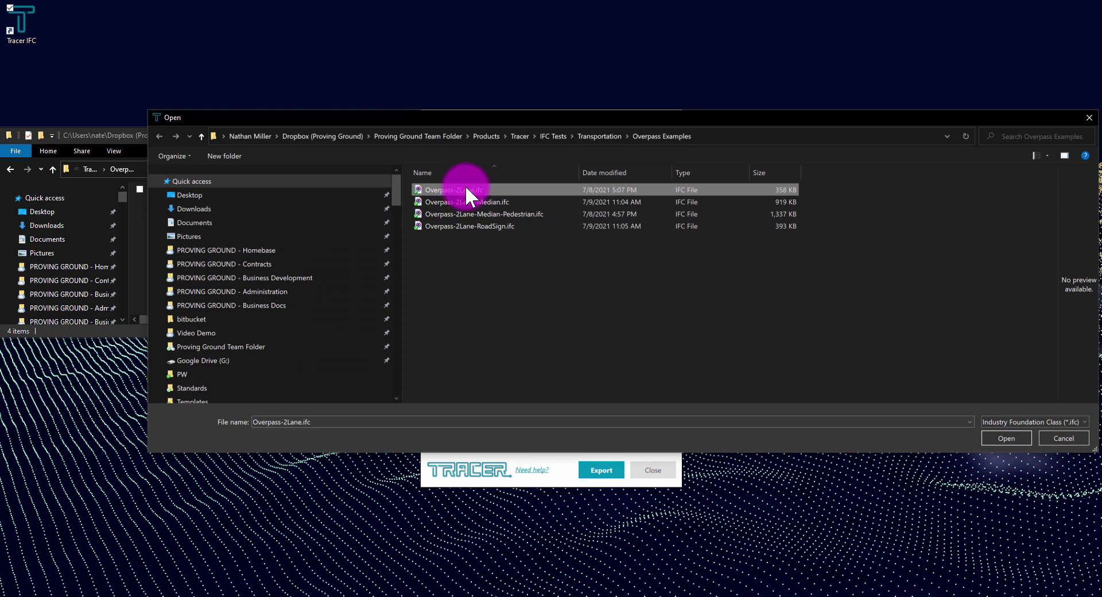
click(1017, 436)
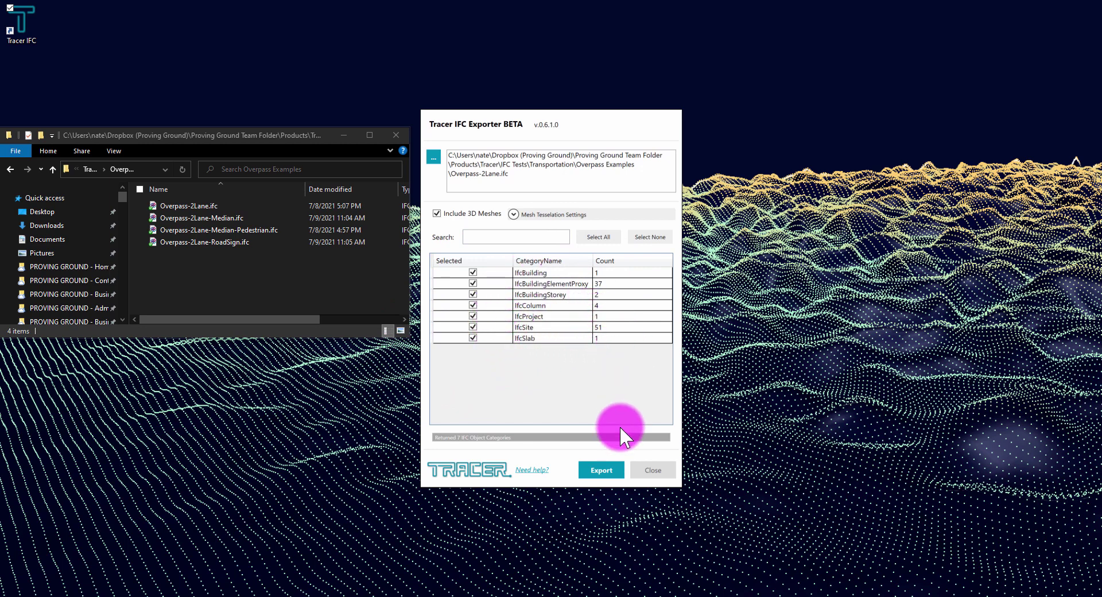
Step: Export the Overpass-2Lane model to a new SQLite file named MergedIFCDatabase.db
click(612, 463)
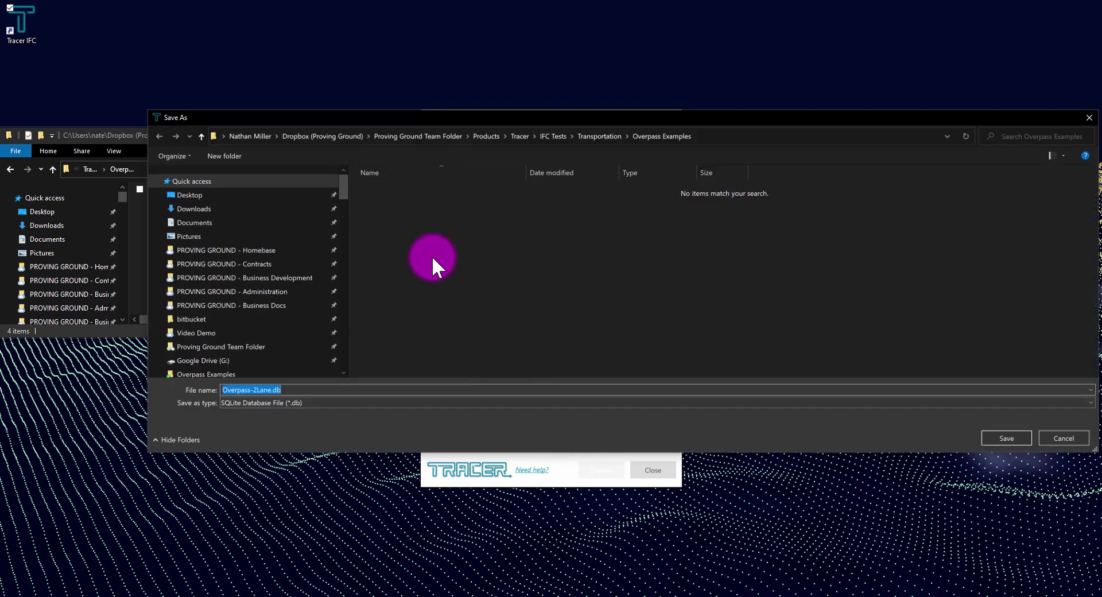
click(271, 390)
drag(270, 390, 218, 384)
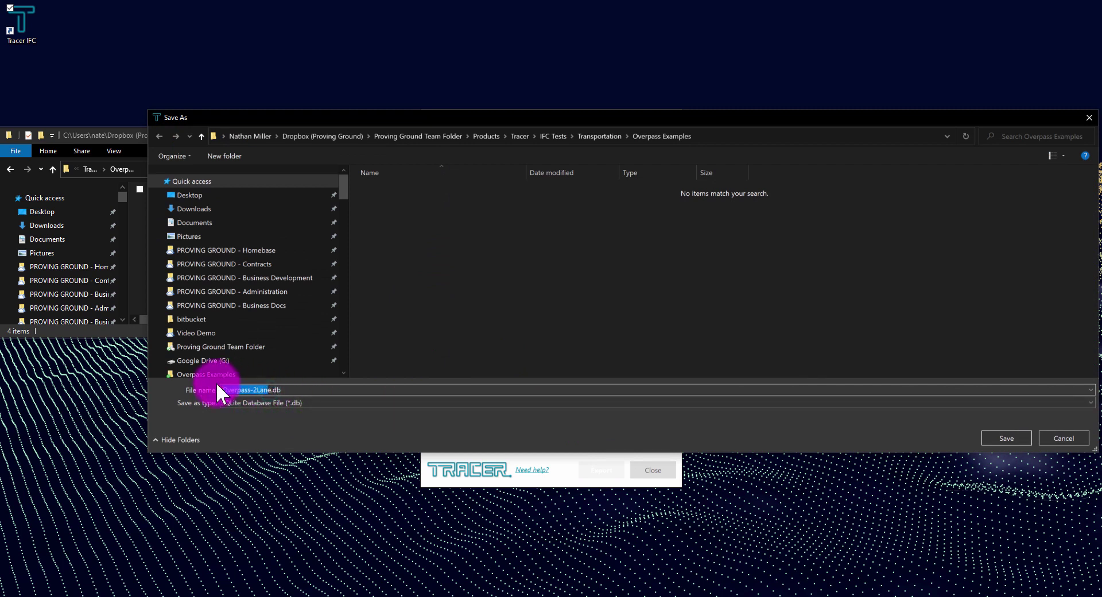
key(BackSpace)
text(MergedIFCDatabase)
click(994, 440)
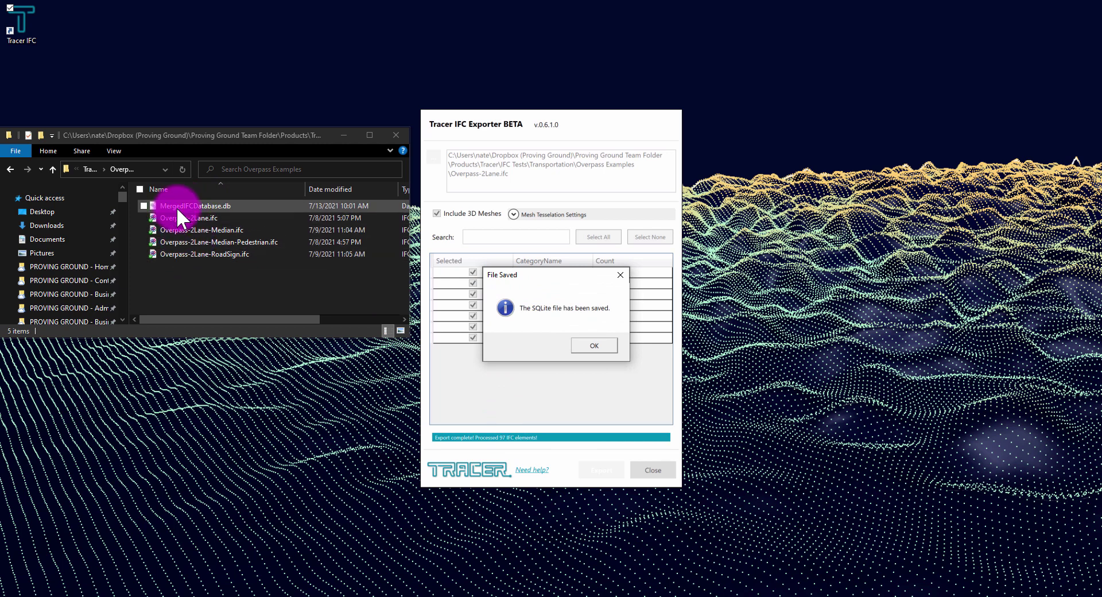
Step: Load the Overpass-2Lane-Median.ifc model into Tracer IFC
click(608, 345)
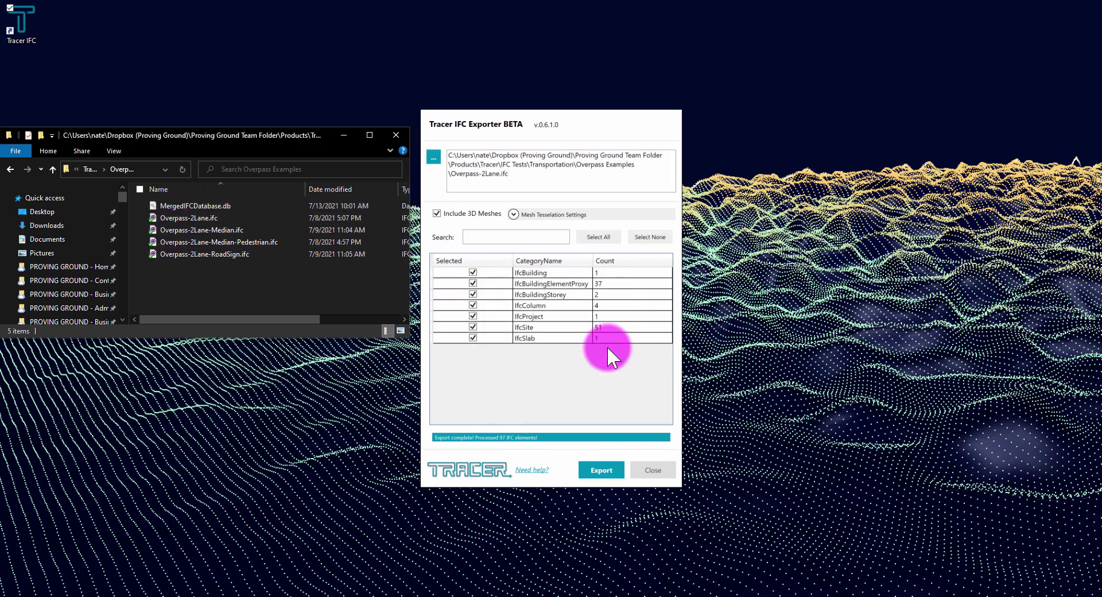
click(432, 156)
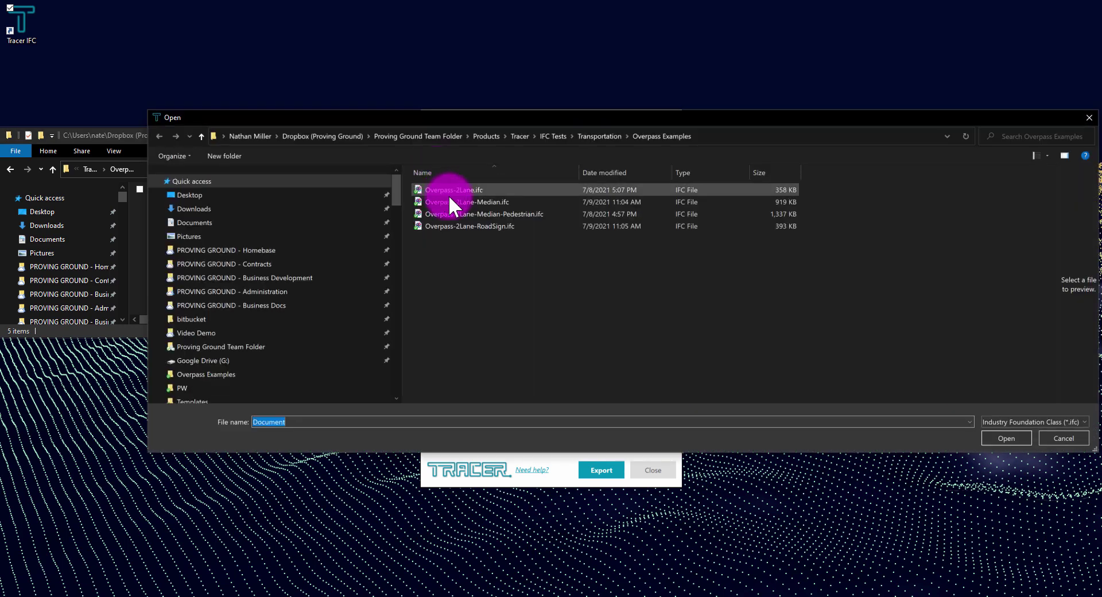
click(453, 201)
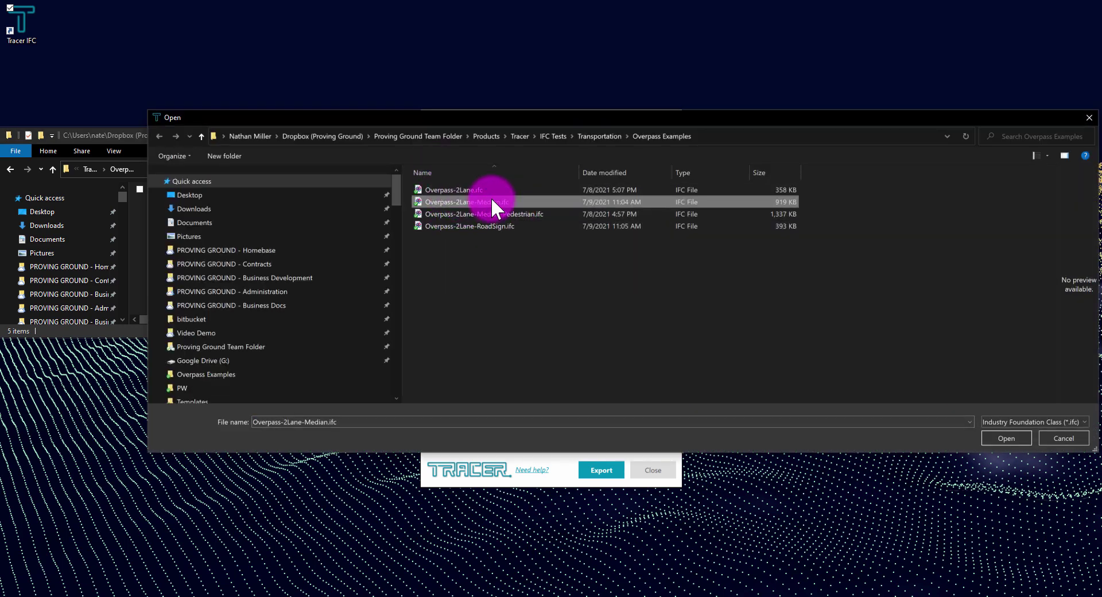
click(1014, 437)
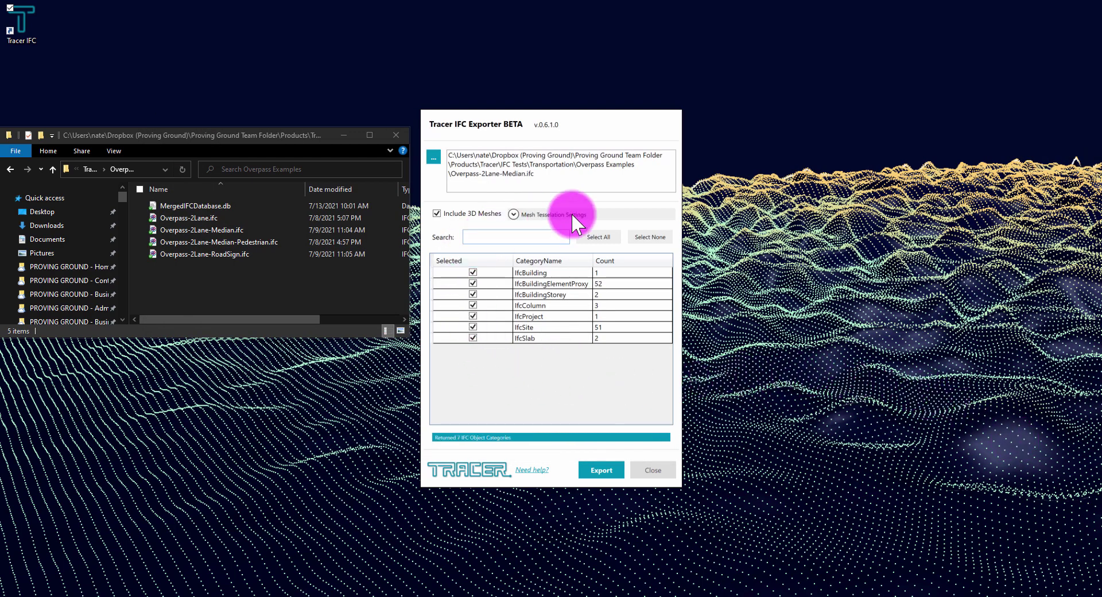
Step: Export the Median model into MergedIFCDatabase.db, adding to the existing data
click(600, 471)
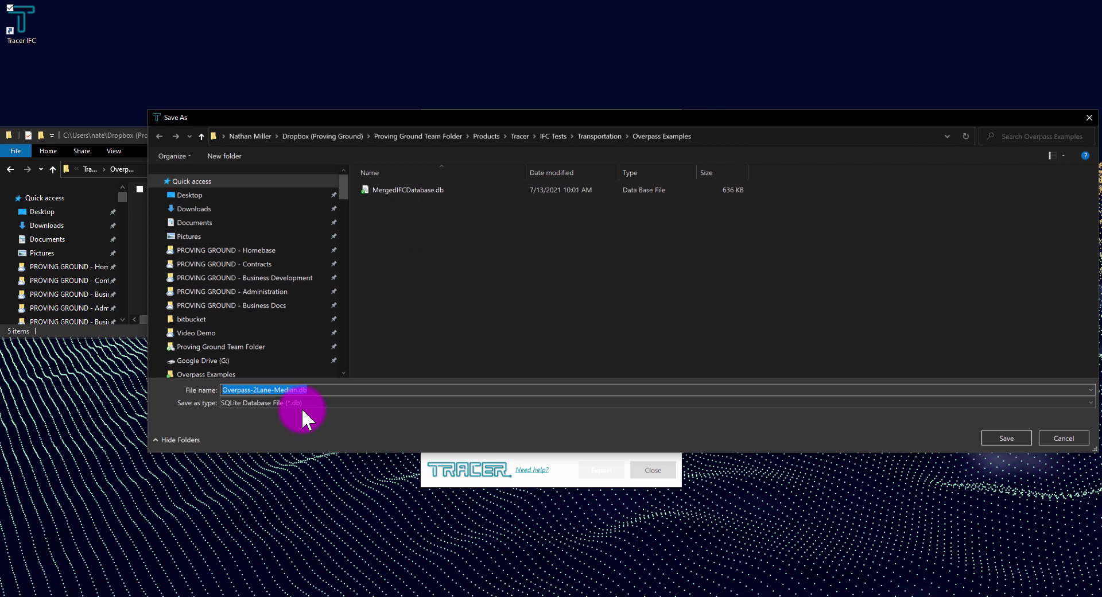
click(428, 188)
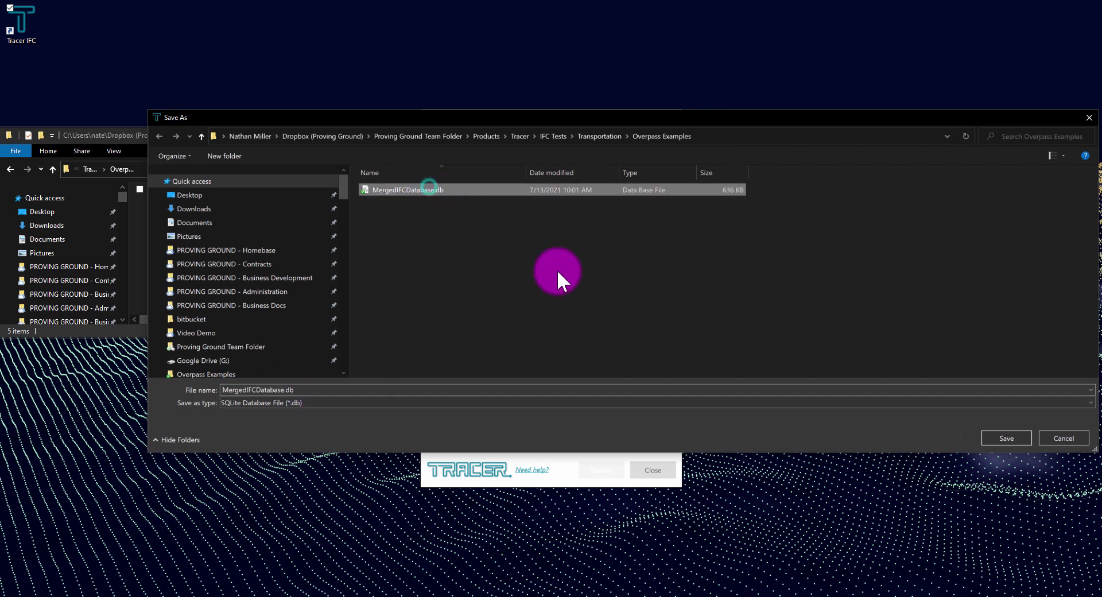
click(1005, 438)
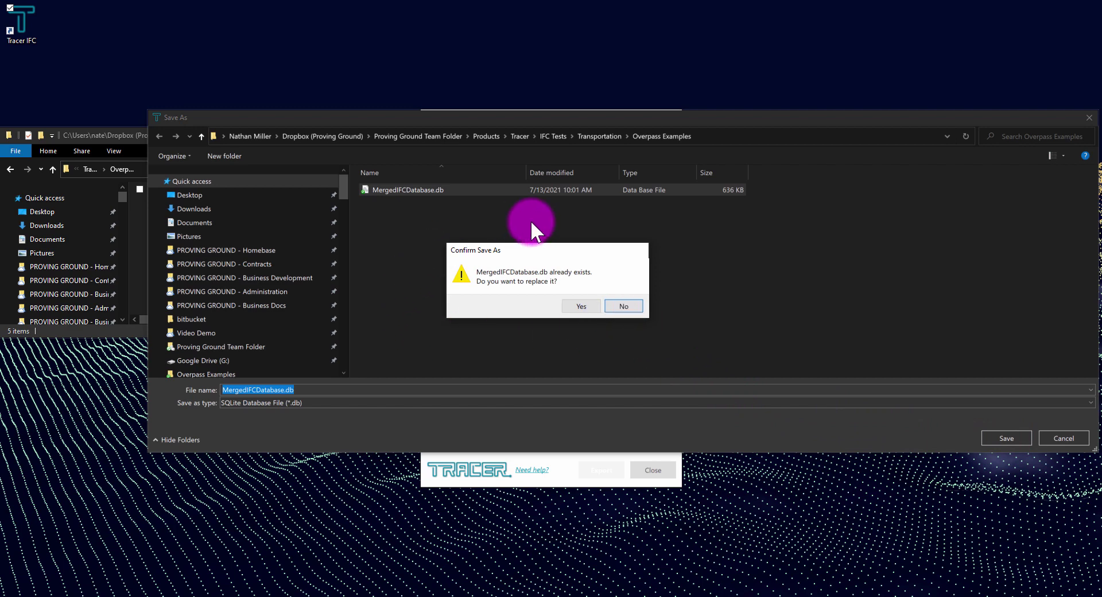
click(581, 309)
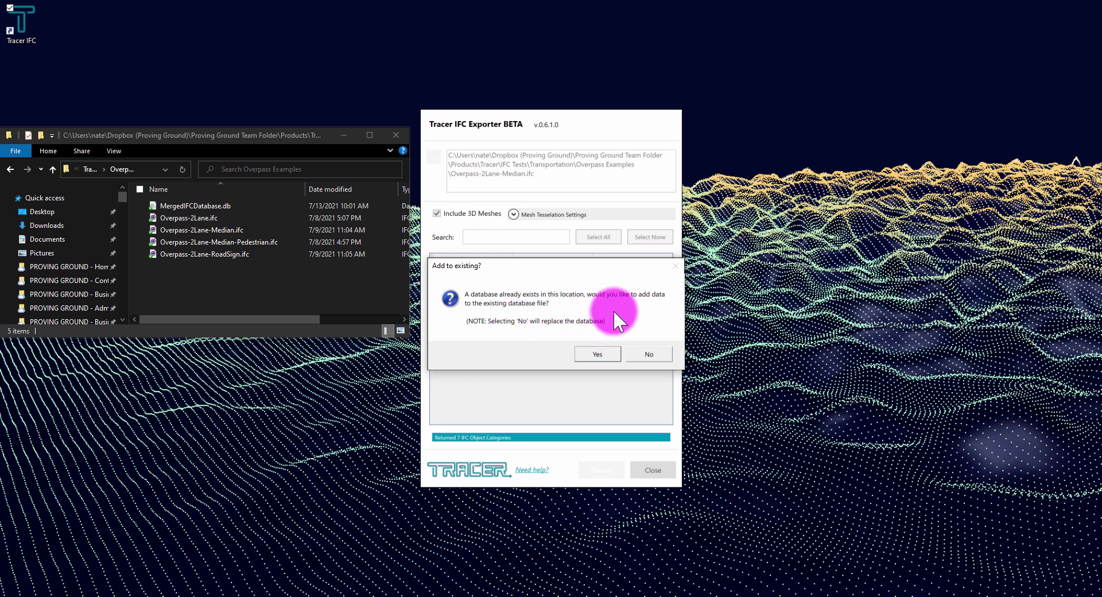
click(590, 350)
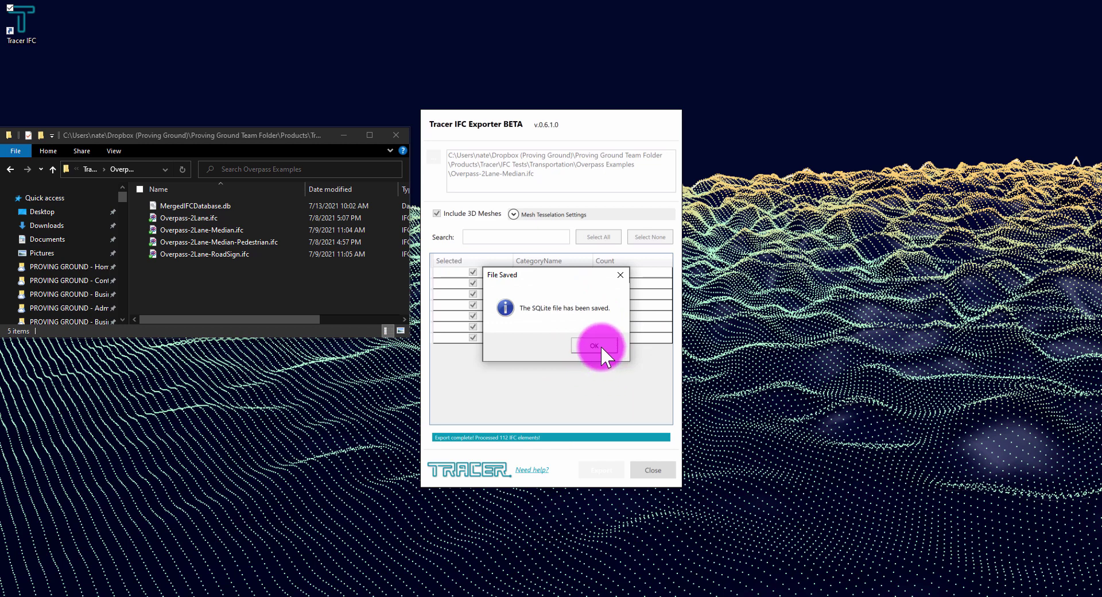
Step: Load the Overpass-2Lane-Median-Pedestrian.ifc model into Tracer IFC
click(600, 346)
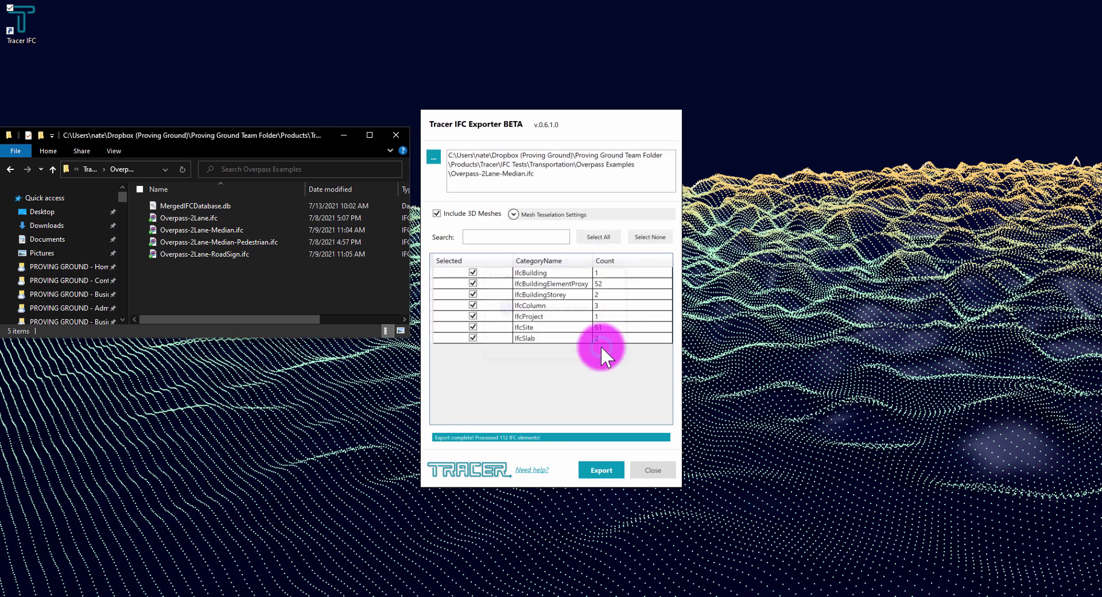
click(434, 157)
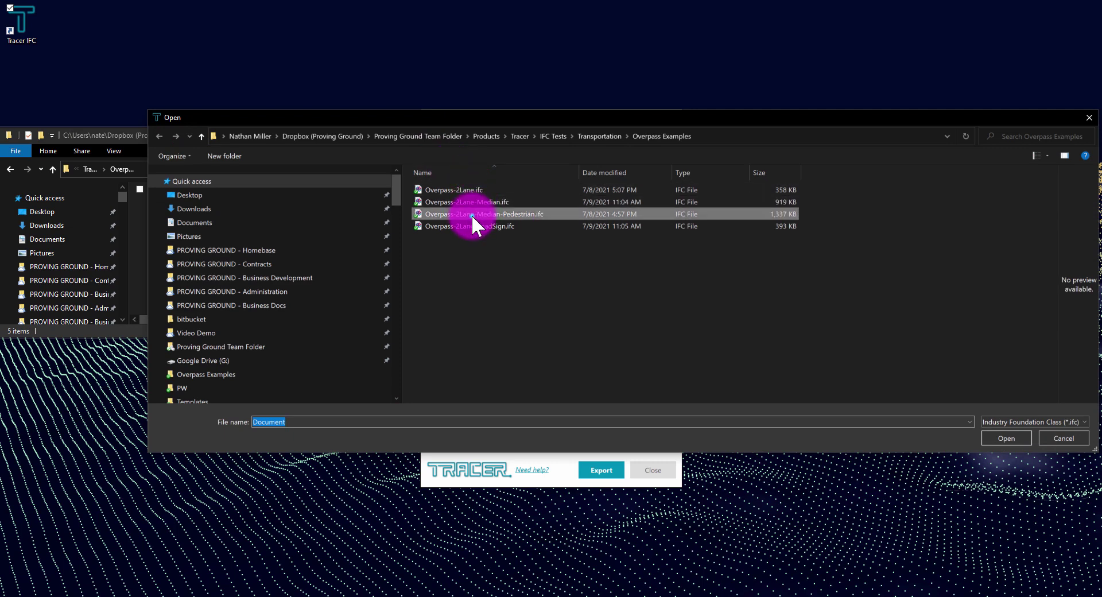
click(471, 214)
click(1017, 437)
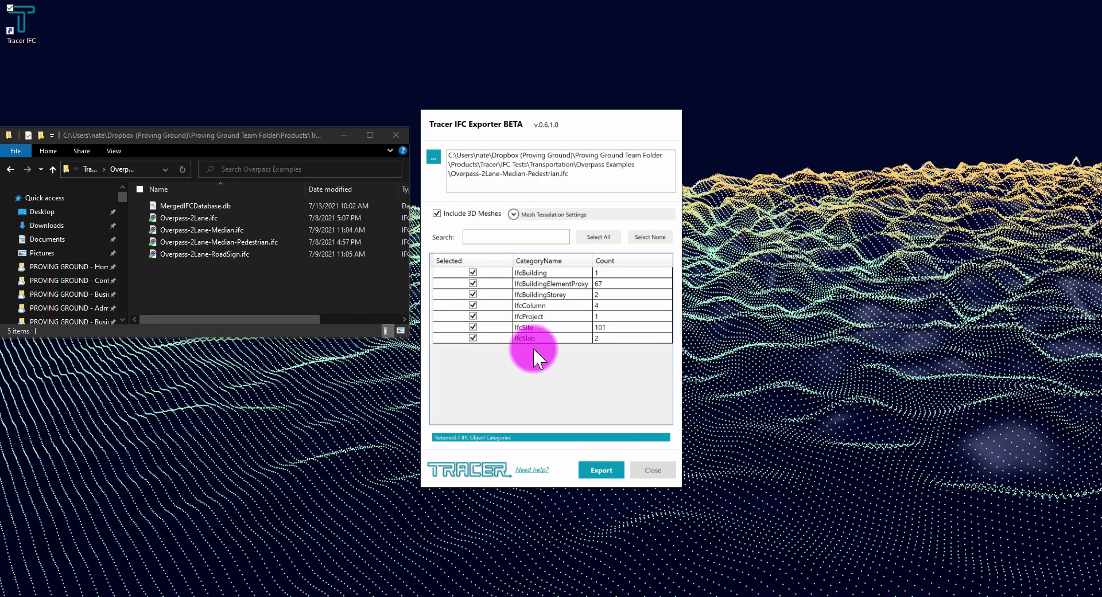
Step: Export the Median-Pedestrian model into MergedIFCDatabase.db, appending to the existing data
click(602, 467)
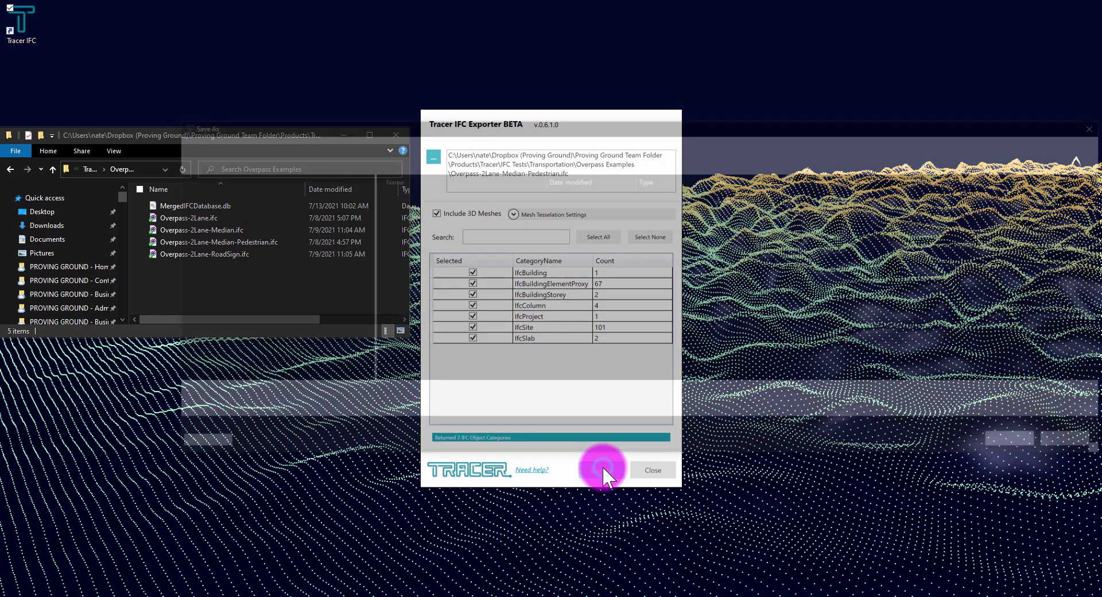
click(384, 195)
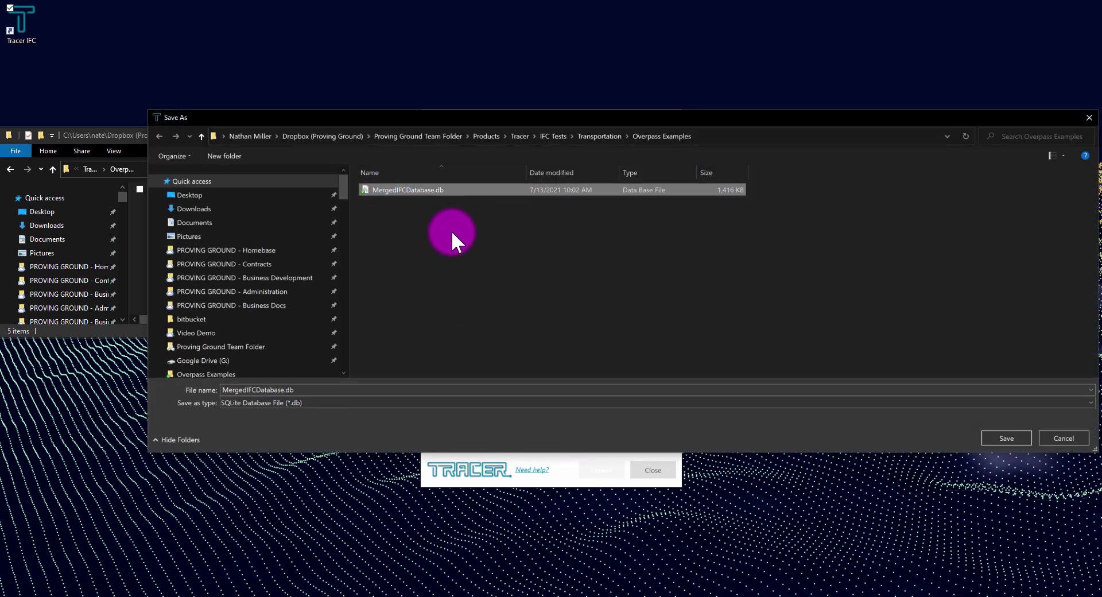
click(1007, 438)
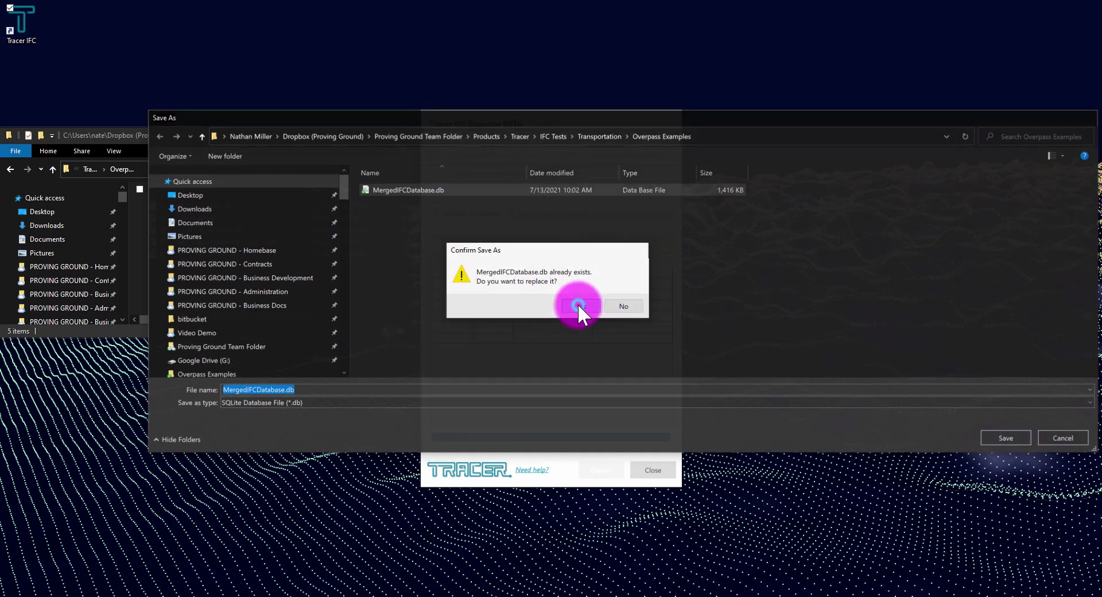
click(577, 305)
click(593, 354)
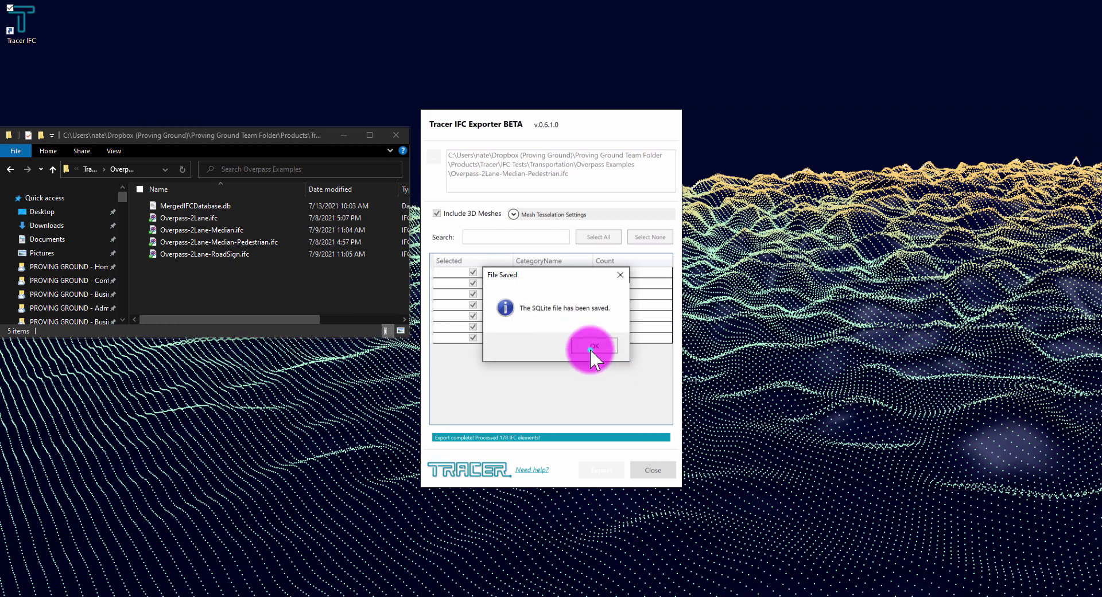
Step: Load the Overpass-2Lane-RoadSign.ifc model into Tracer IFC
click(591, 347)
click(434, 156)
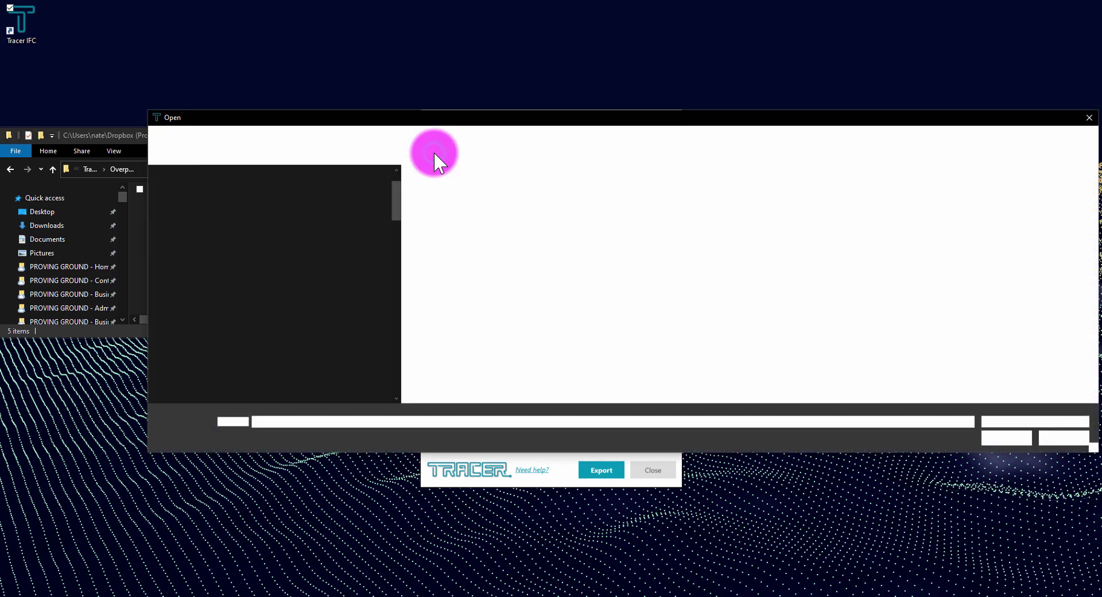
click(427, 225)
click(1006, 438)
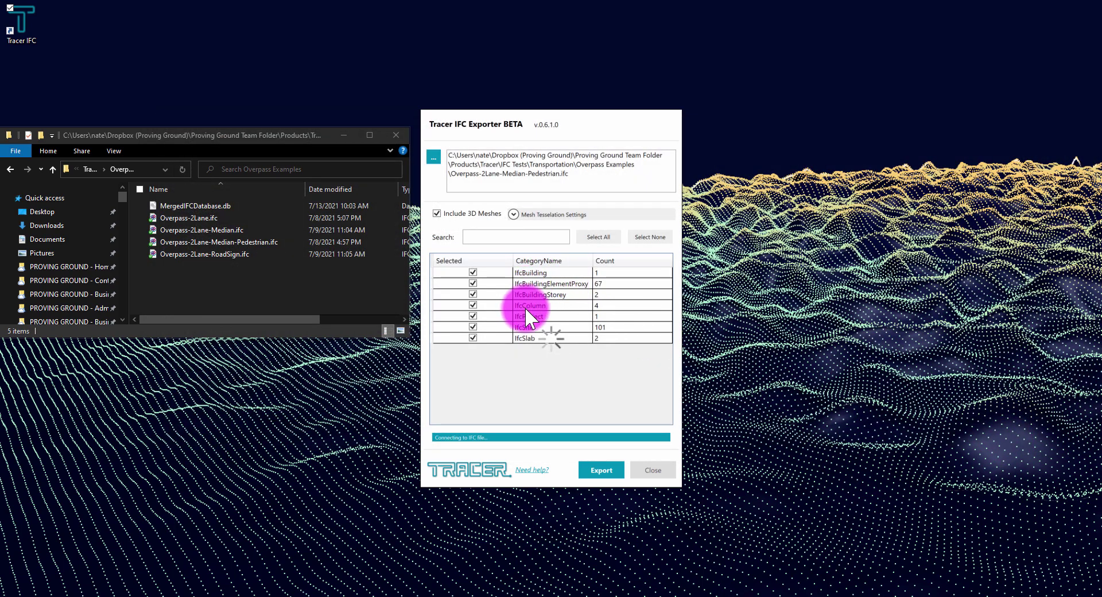
Step: Export the RoadSign model into MergedIFCDatabase.db, adding to the existing data
click(598, 467)
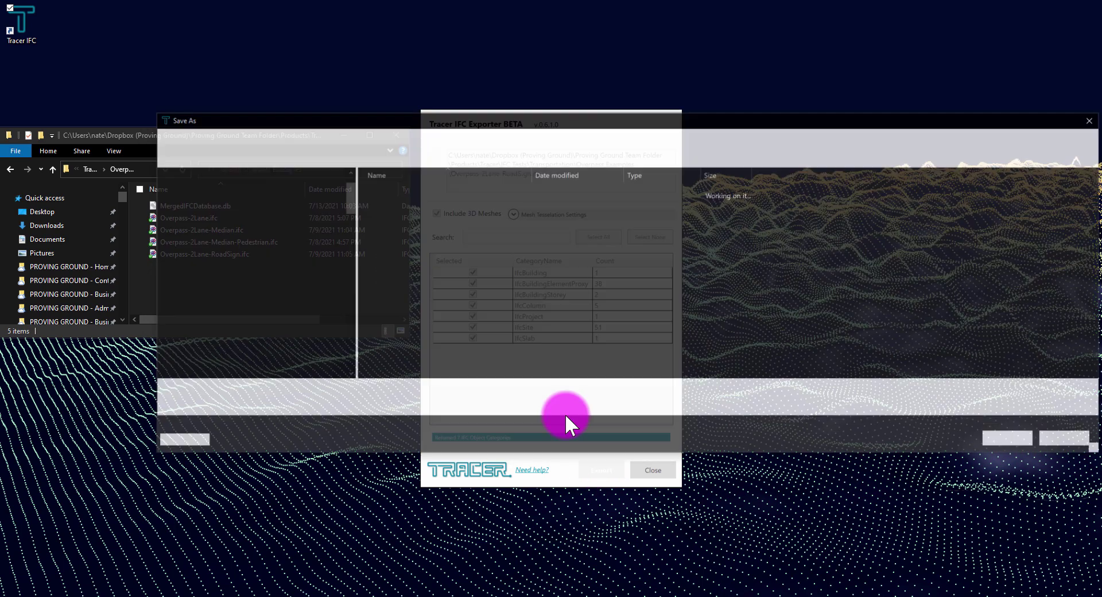
click(407, 190)
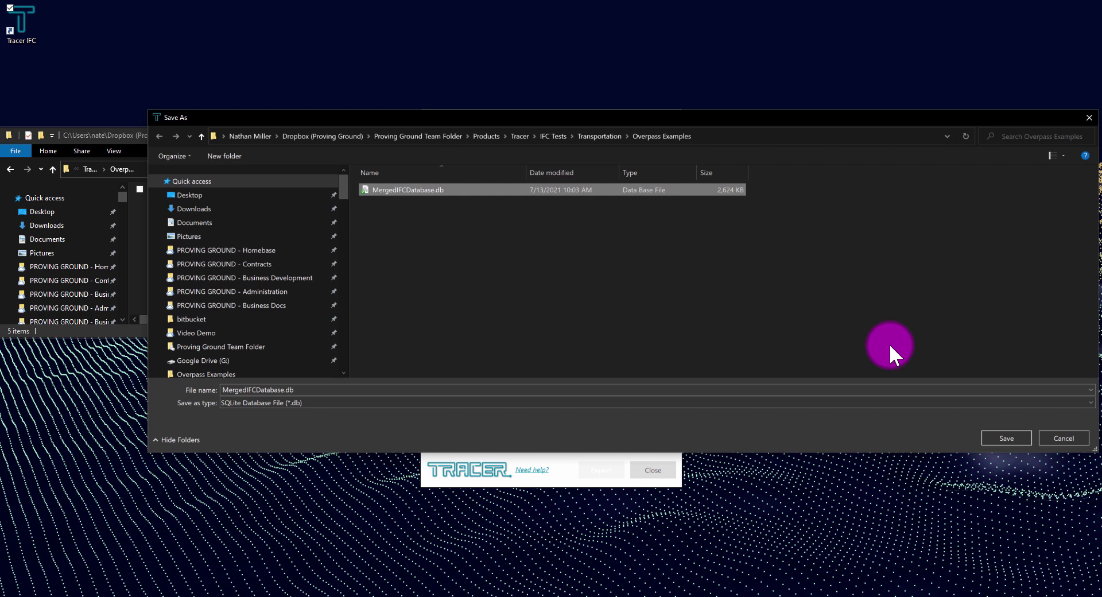
click(1004, 442)
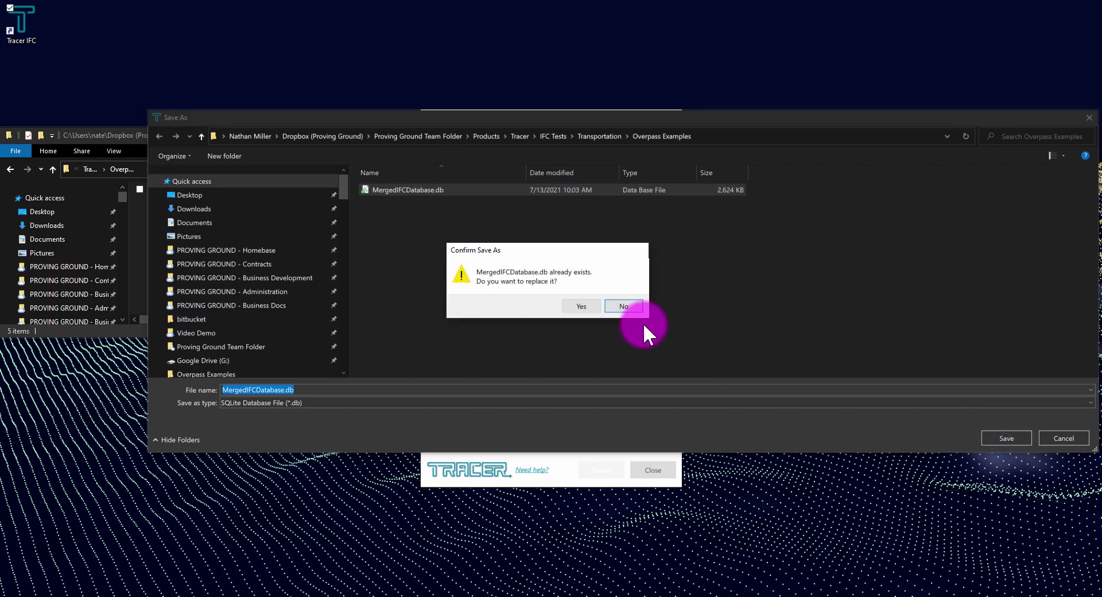
click(583, 307)
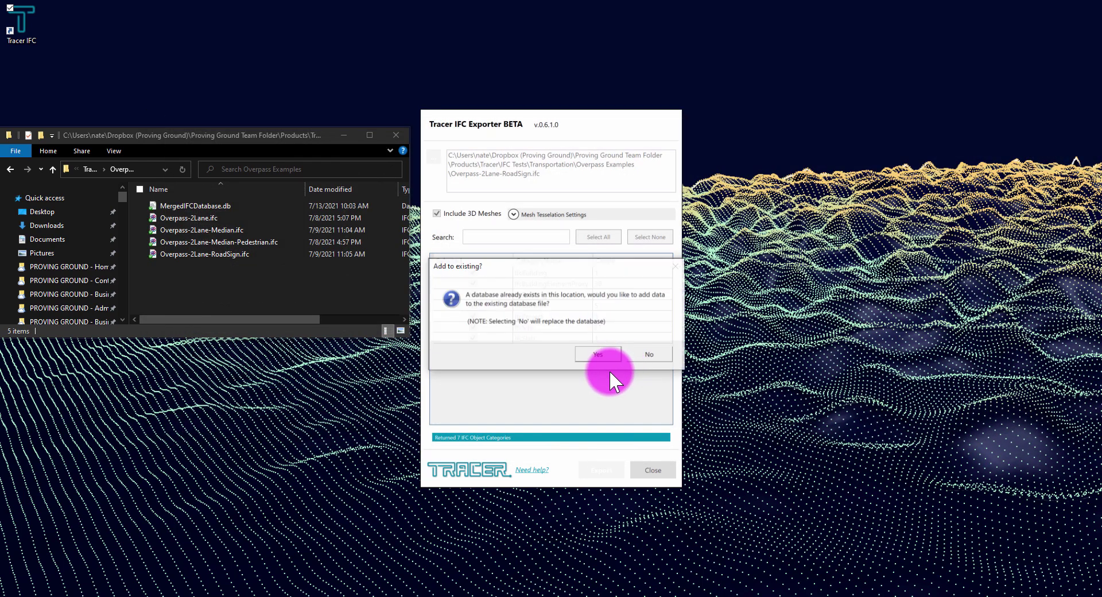
click(601, 355)
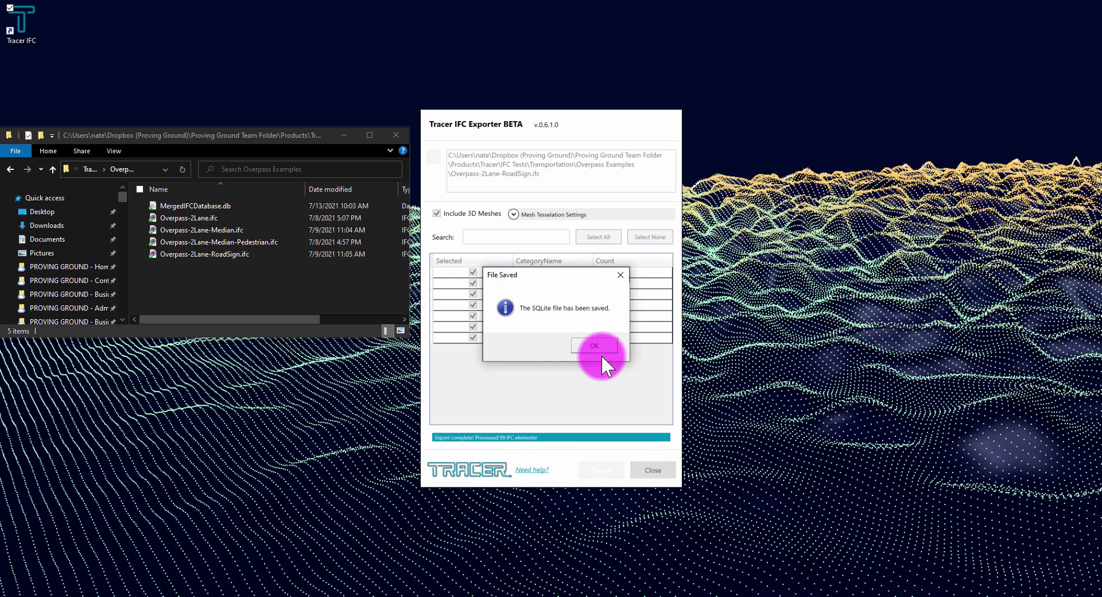
click(604, 347)
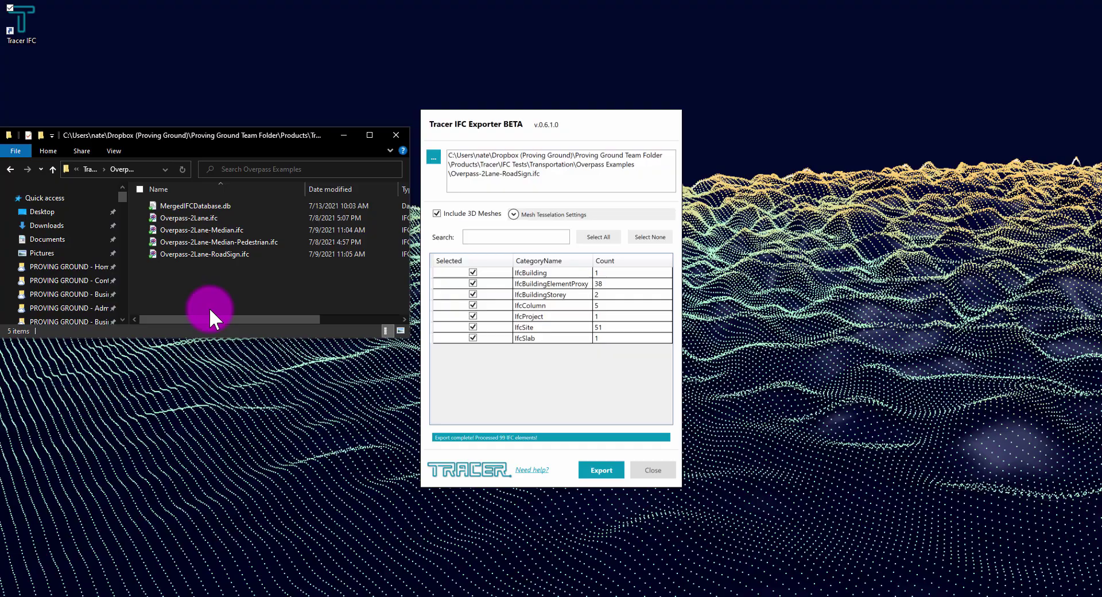
Step: In Power BI Desktop, open the IFC Blank Report PRO.pbit template file
click(296, 594)
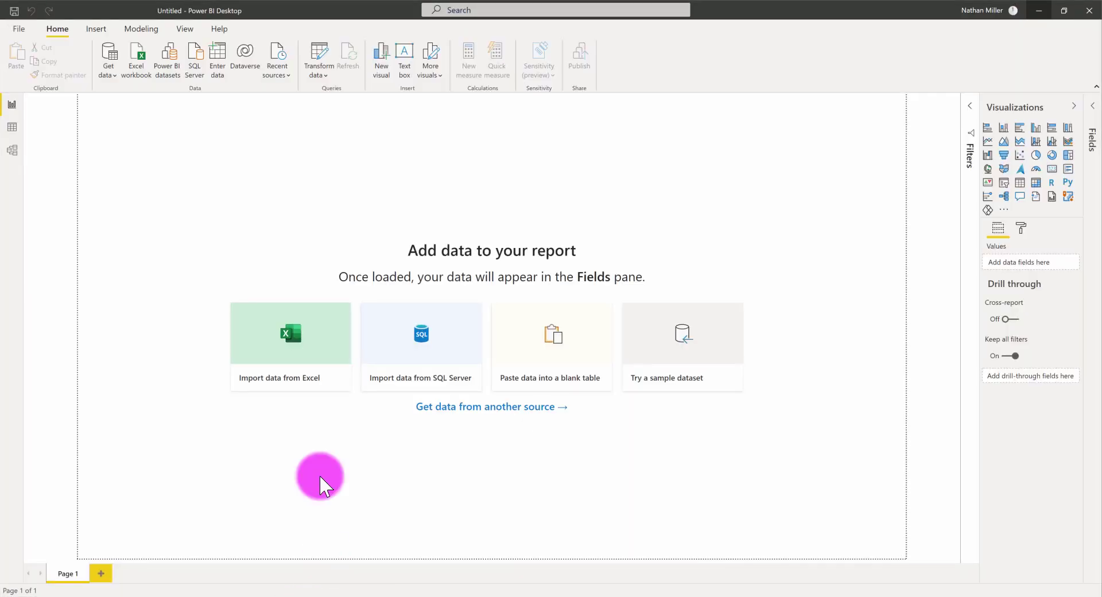
click(23, 28)
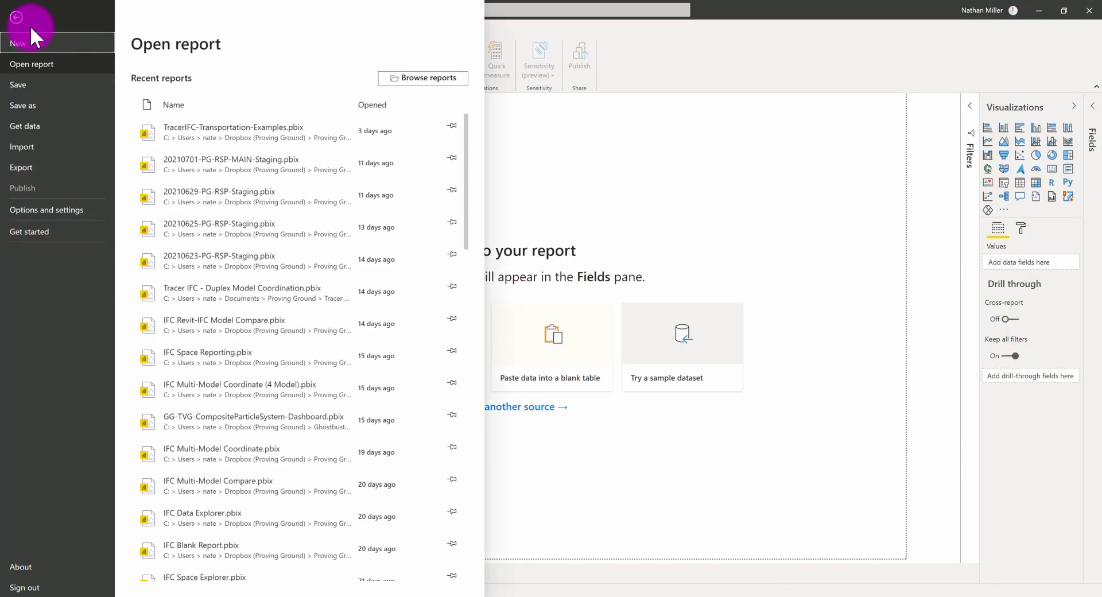
click(419, 78)
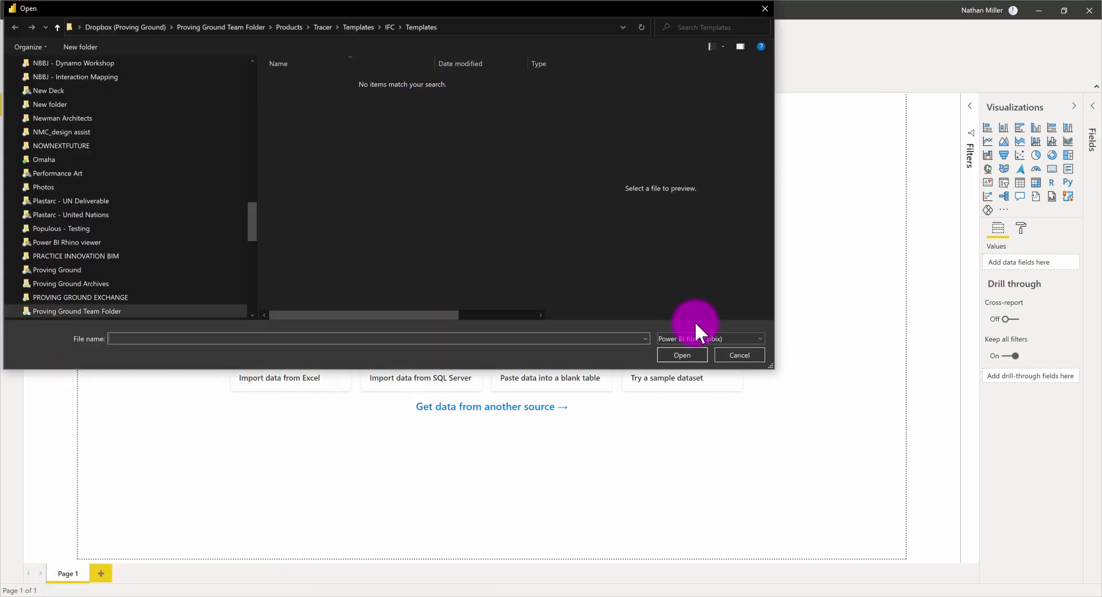
click(700, 338)
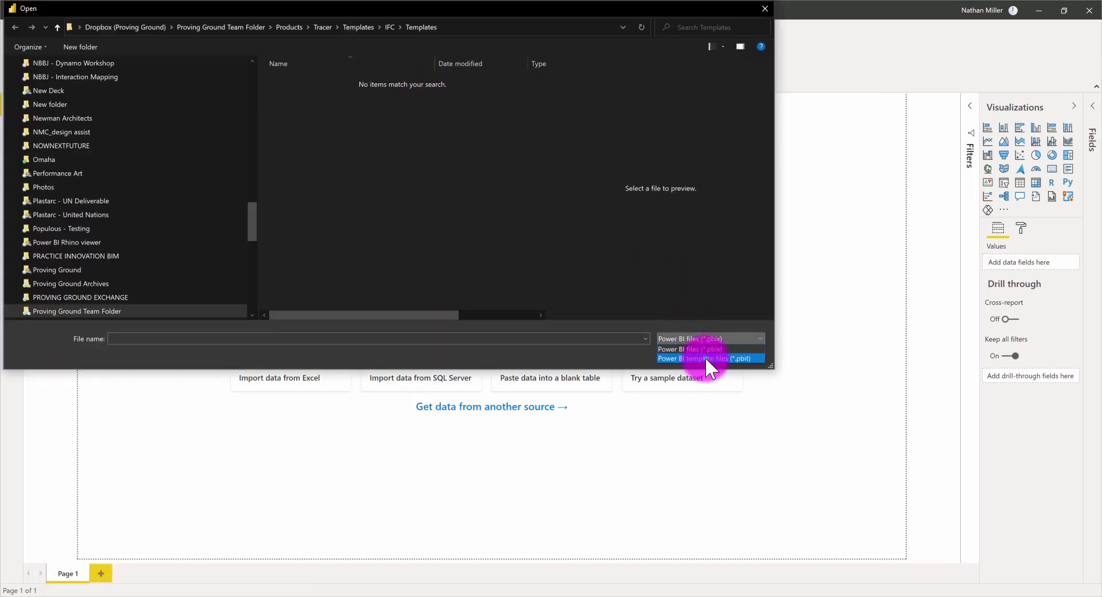
click(705, 359)
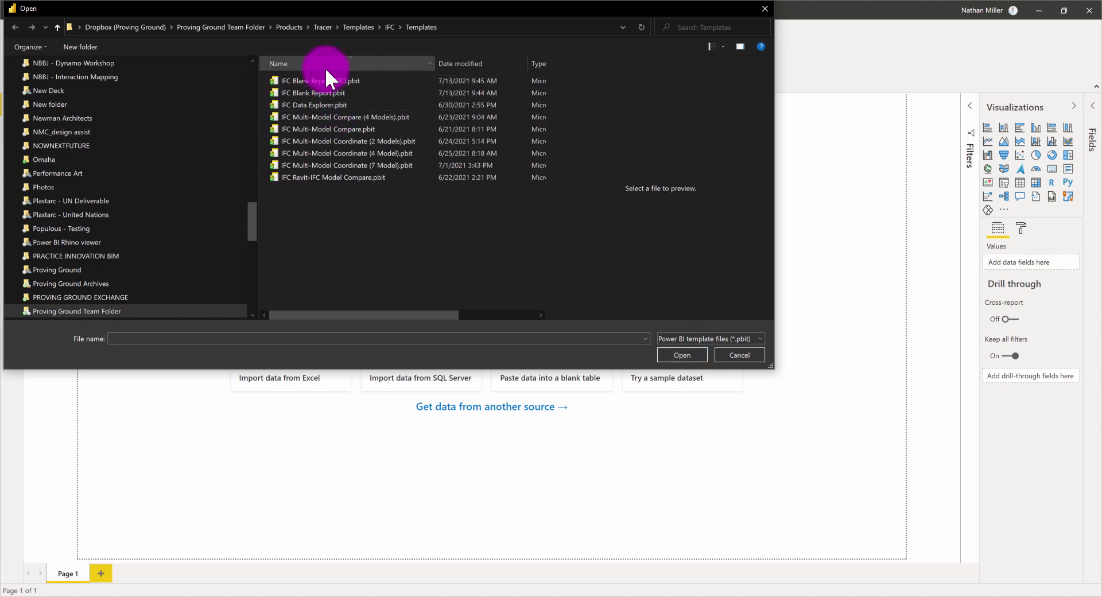
click(307, 81)
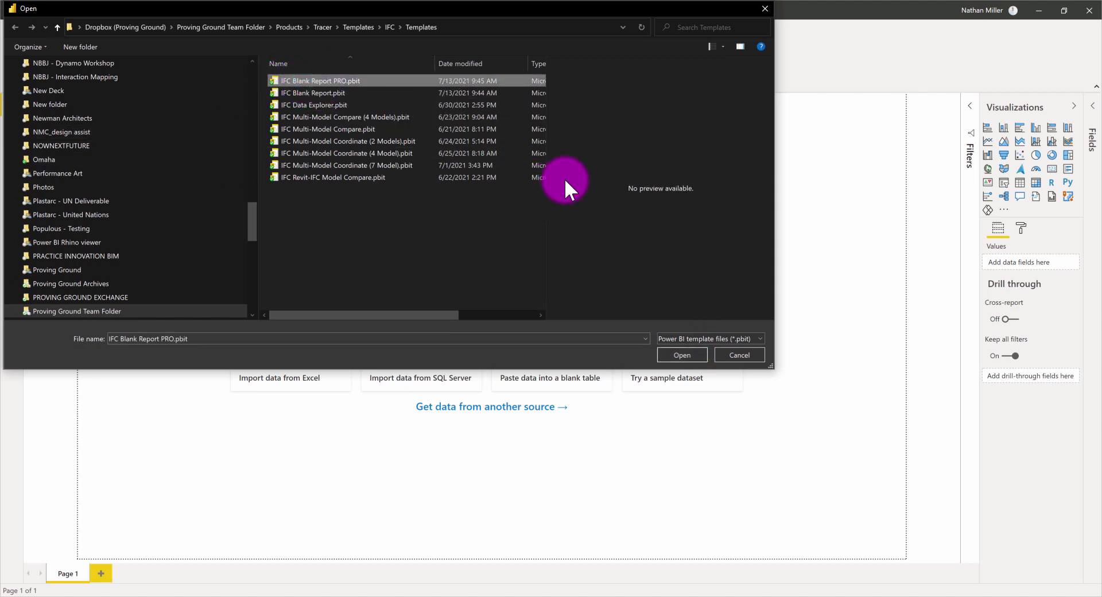
click(675, 354)
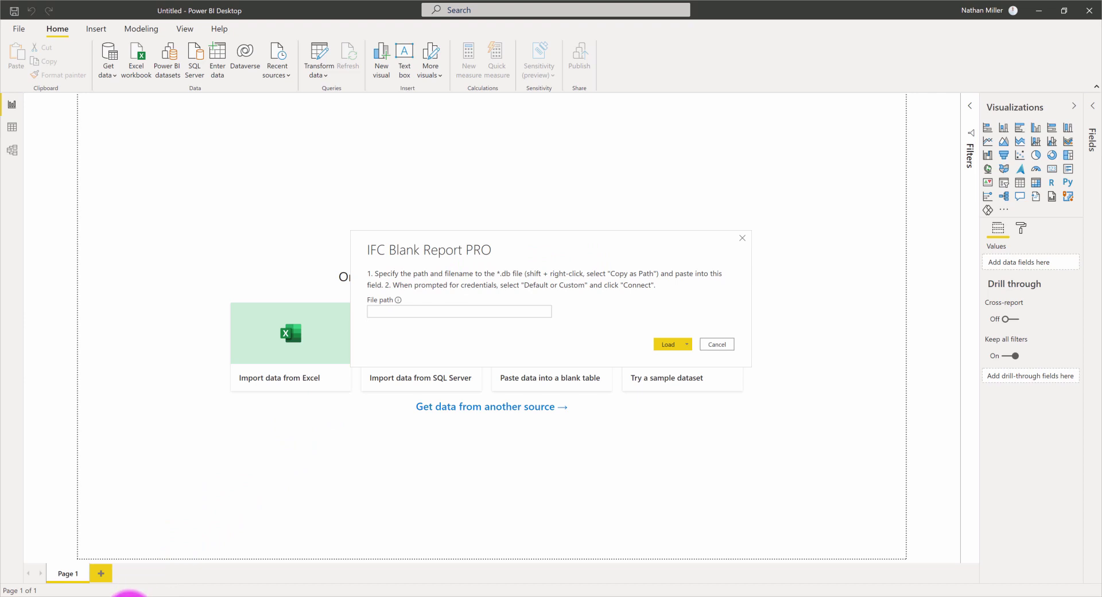
Step: Paste MergedIFCDatabase.db's full path into the template's File path field and load it
click(130, 595)
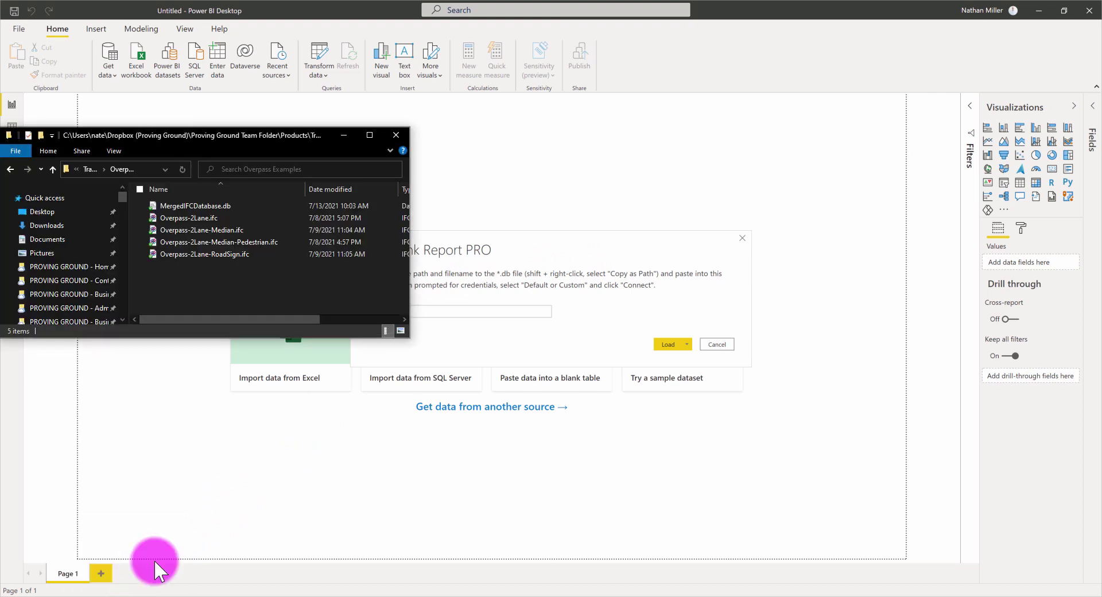
shift+right_click(213, 204)
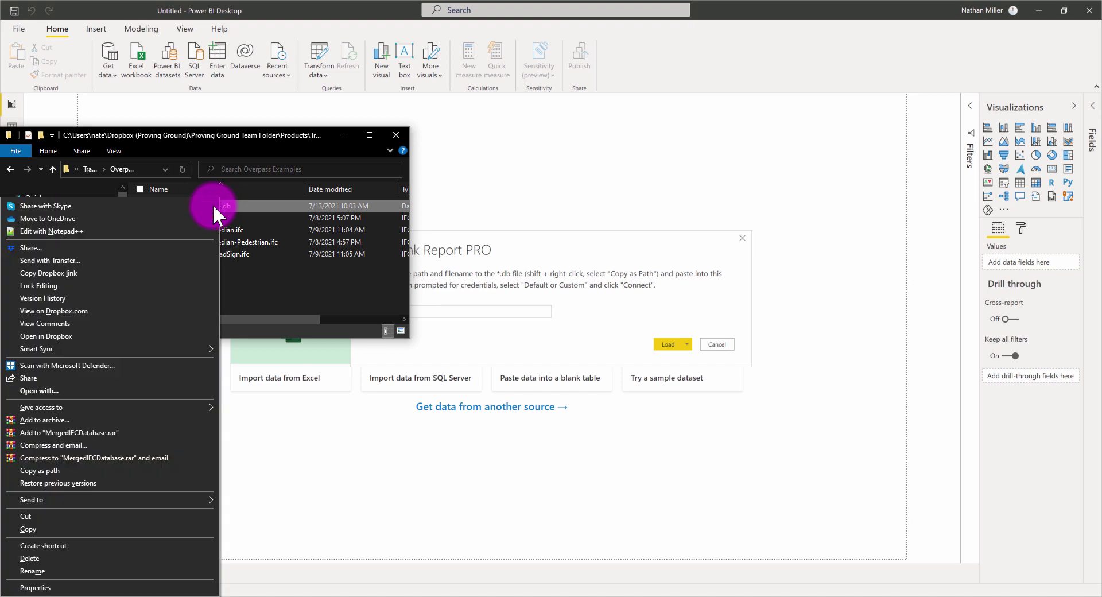
click(109, 470)
click(505, 312)
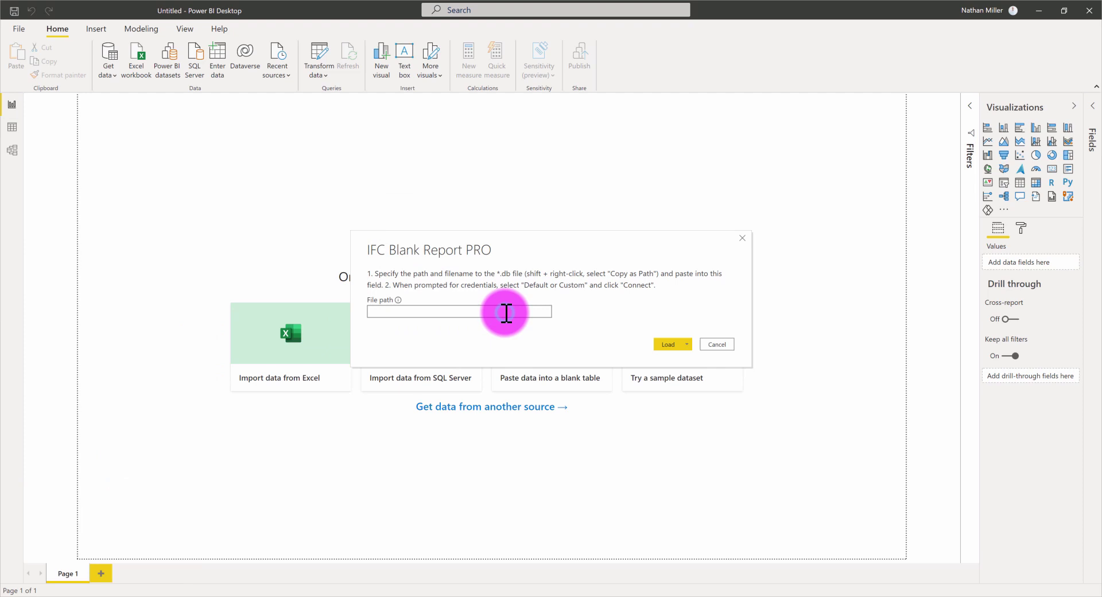
key(ctrl+v)
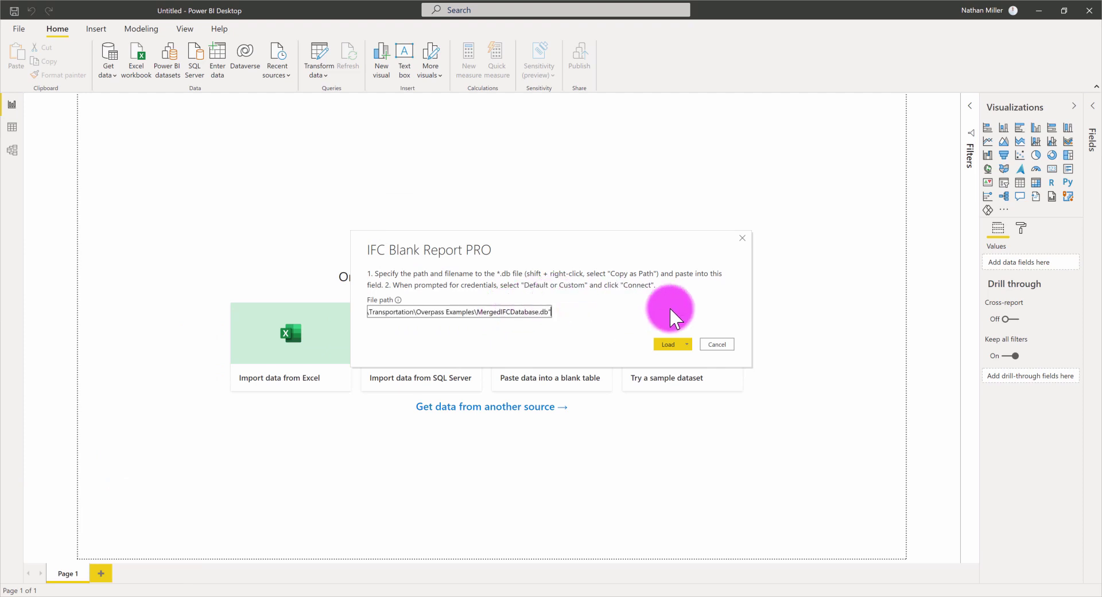
click(666, 345)
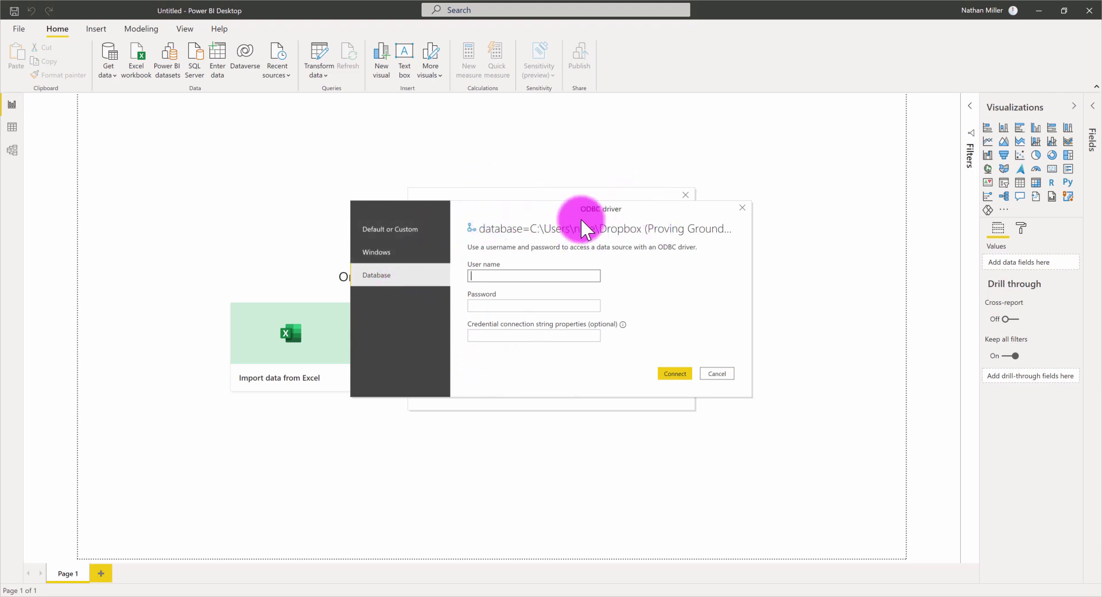
Step: Connect to the ODBC database using current Windows credentials
click(393, 258)
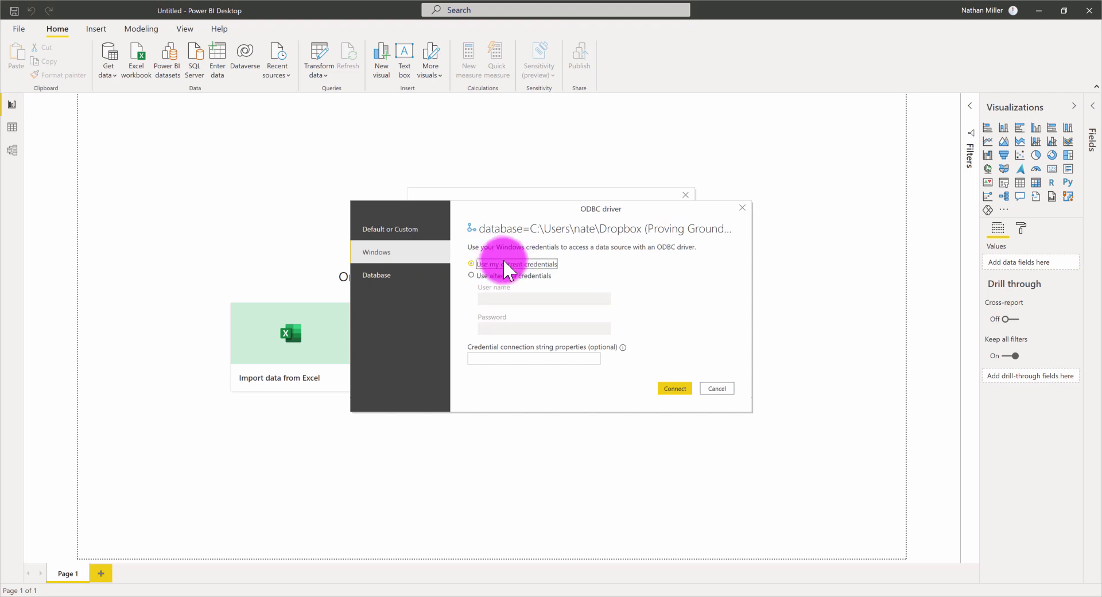
click(678, 388)
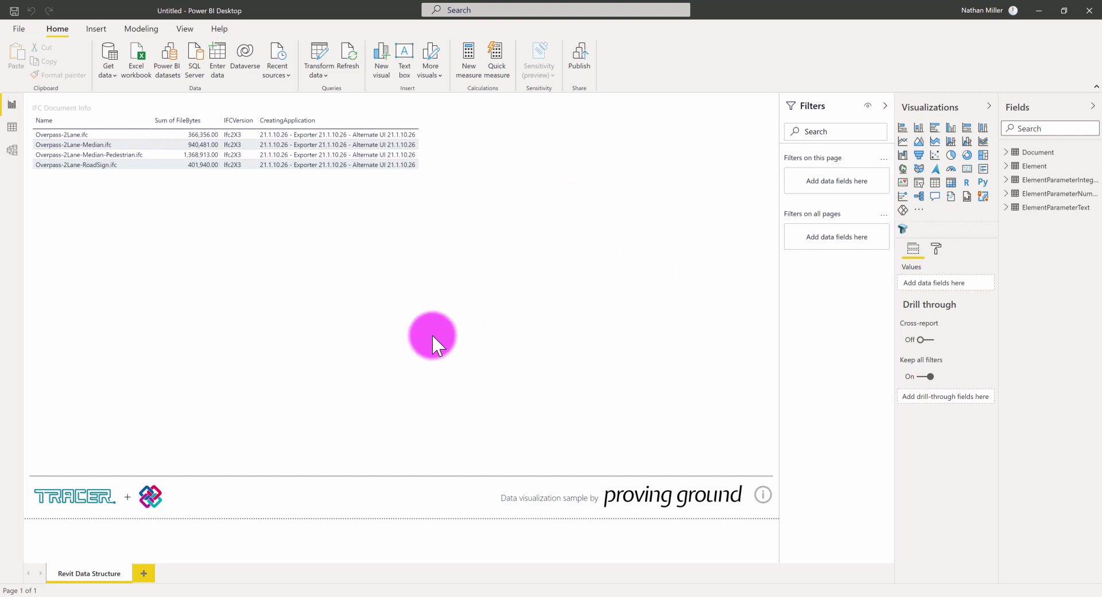
Step: Add a Tracer 3D visual and stretch it across the canvas below the document table
click(904, 229)
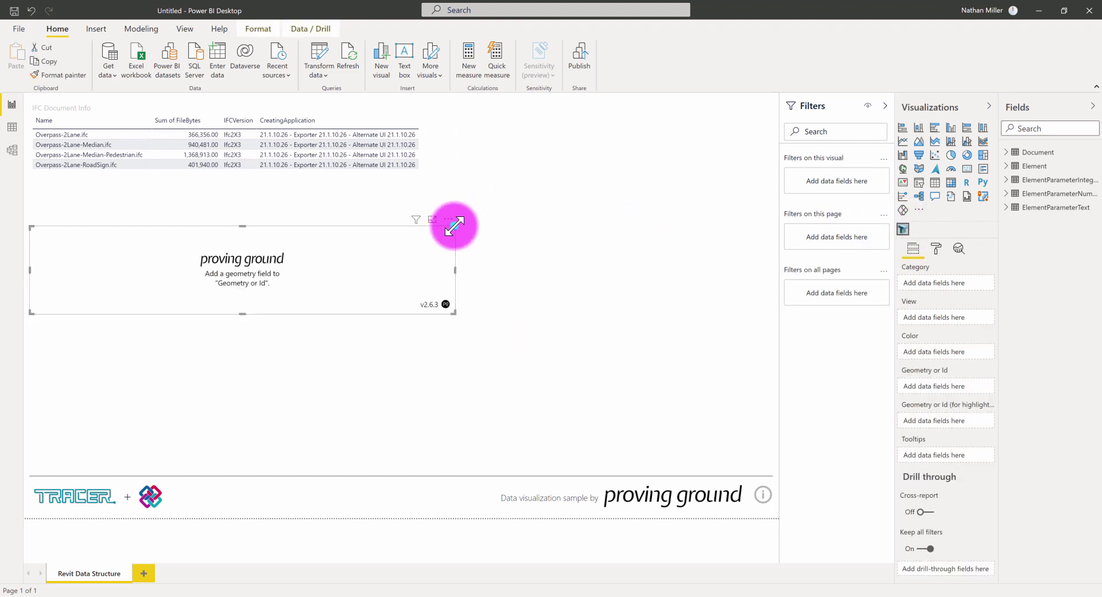
drag(453, 228, 770, 177)
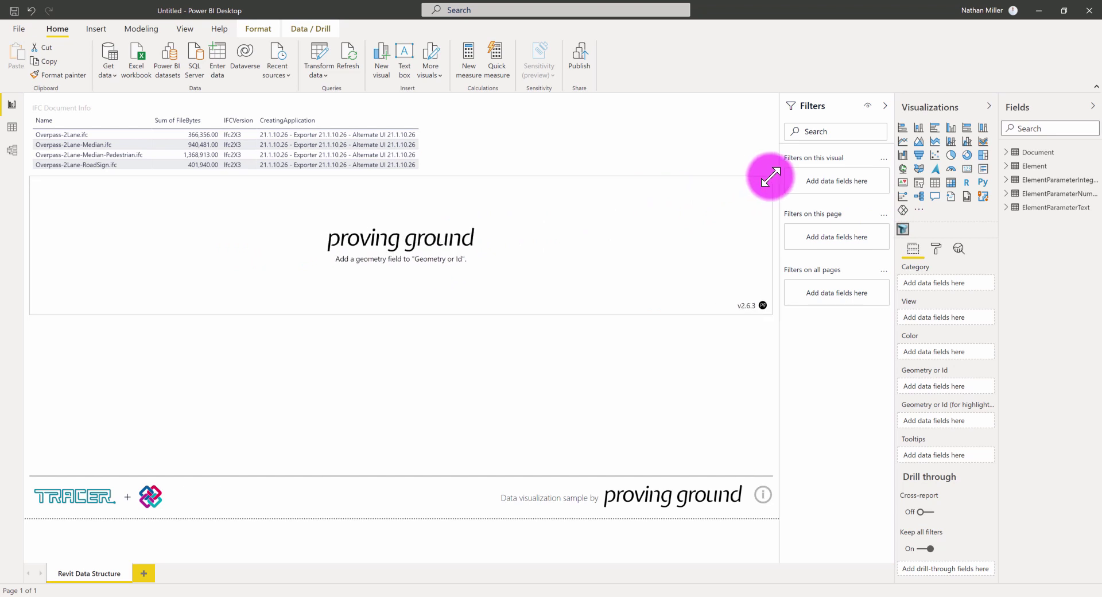
drag(769, 313, 770, 466)
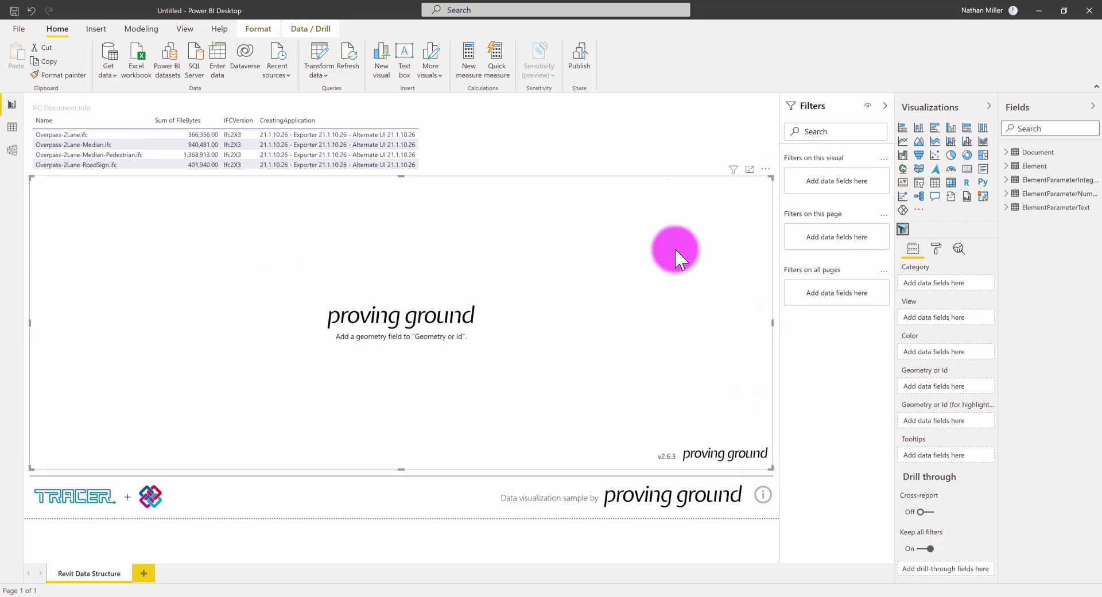
click(1007, 166)
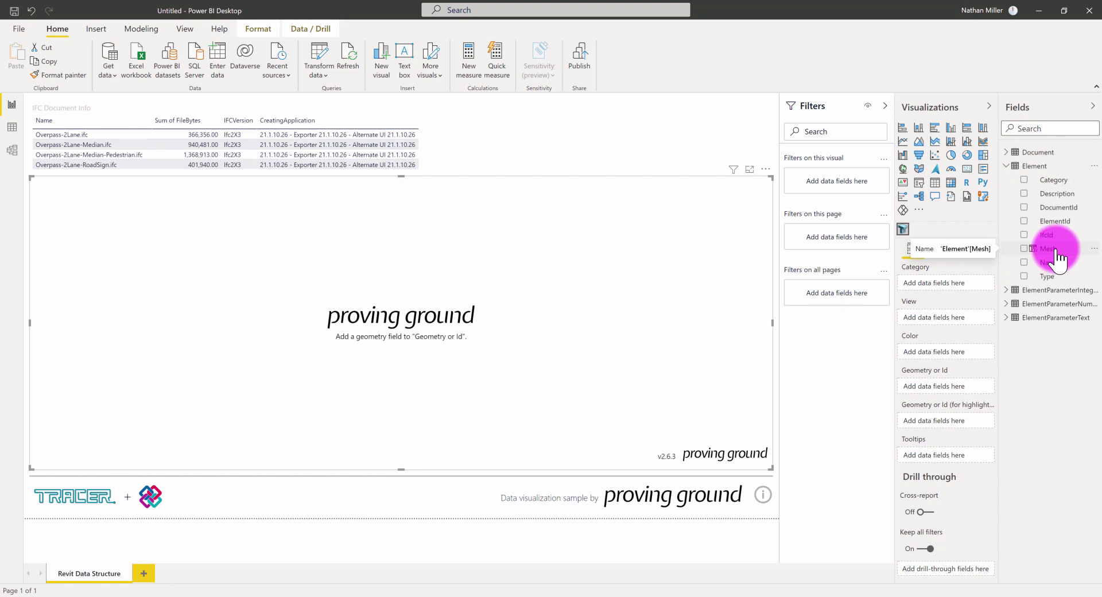
Step: Bind Element > Mesh as the visual's geometry and orbit the rendered overpass model
drag(1059, 258, 942, 390)
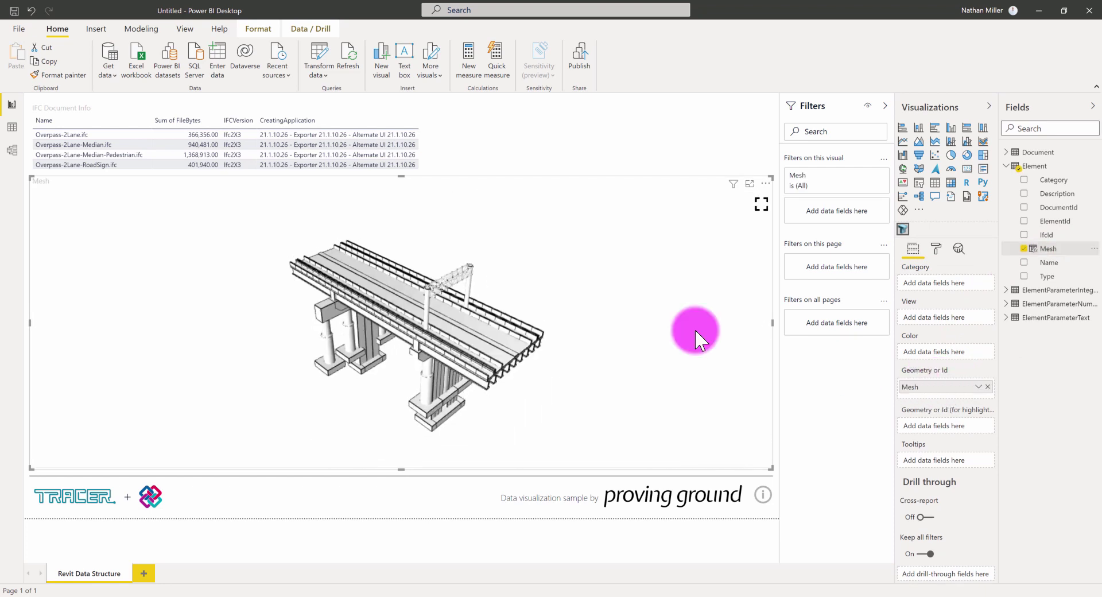
drag(561, 332, 421, 336)
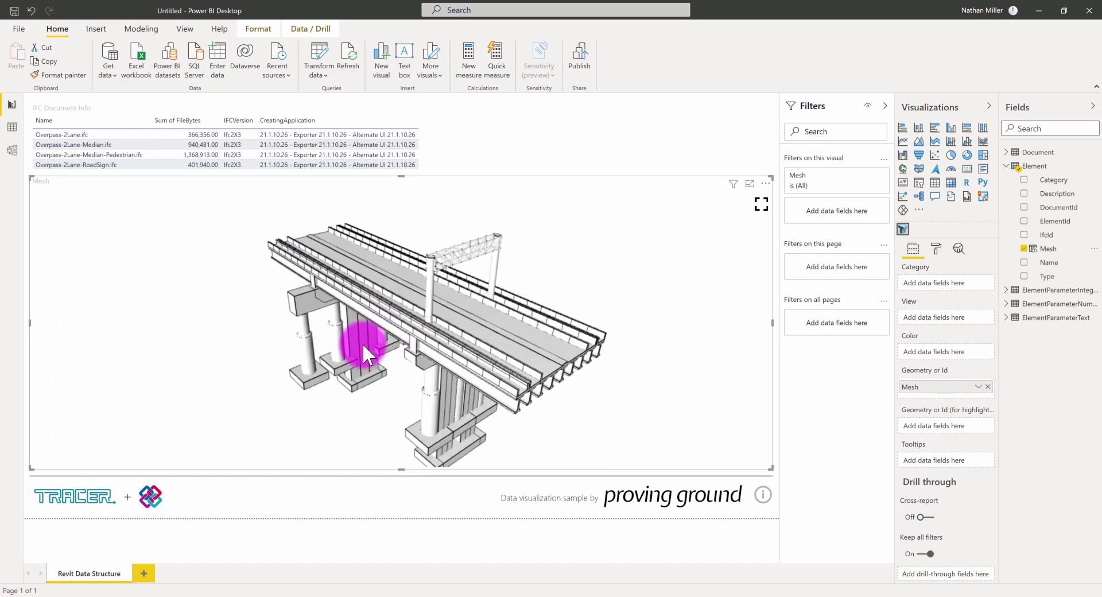
drag(336, 286, 393, 273)
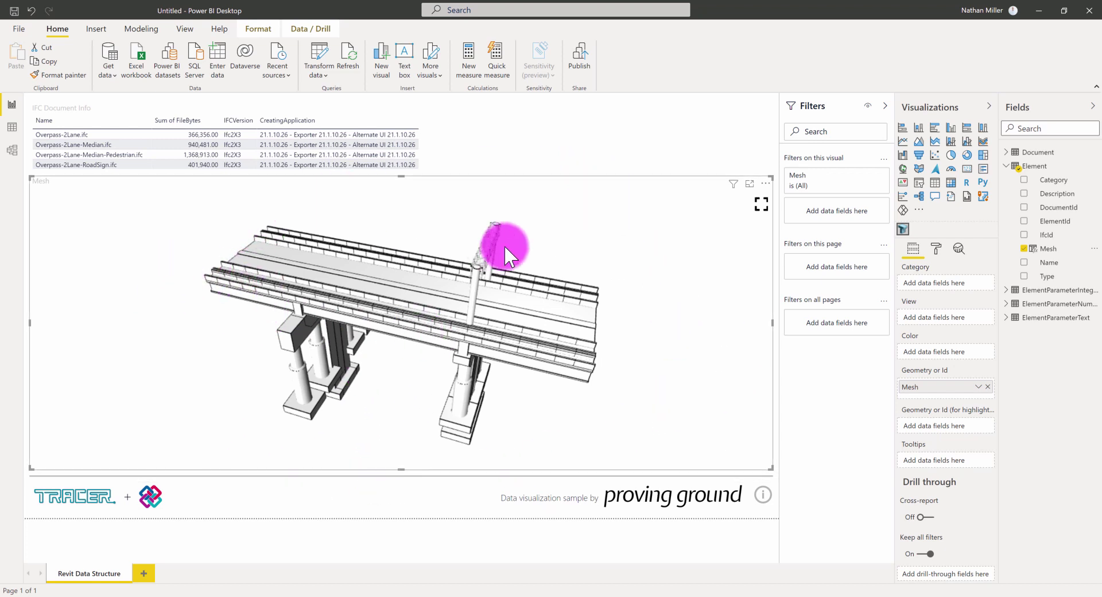
Step: Put Document Name in the View well for four bridge views, then orbit them to a low side angle
click(1006, 152)
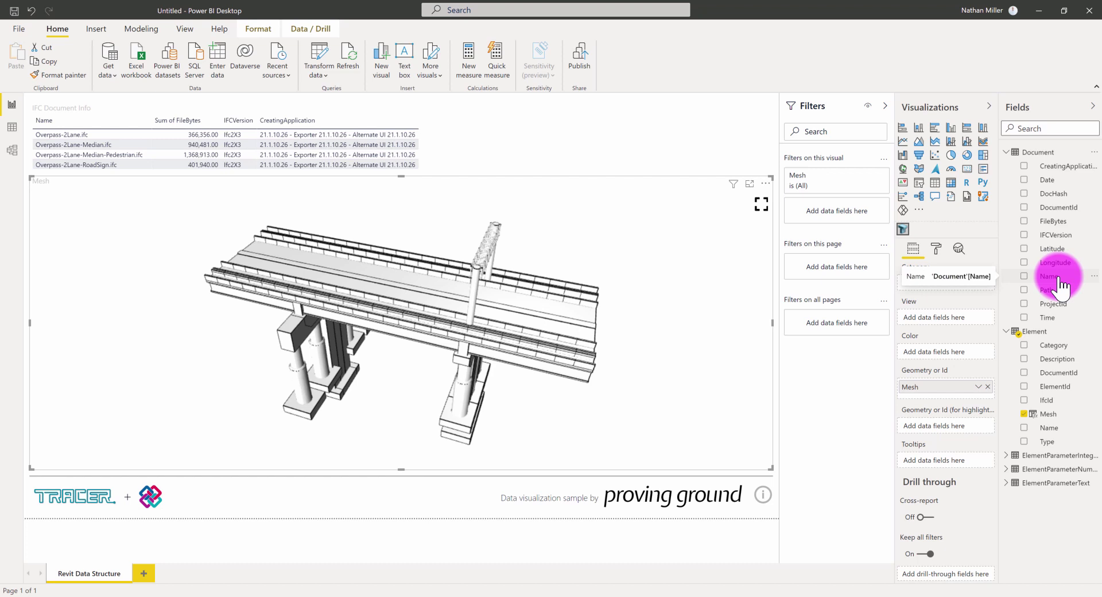
drag(1061, 282, 937, 322)
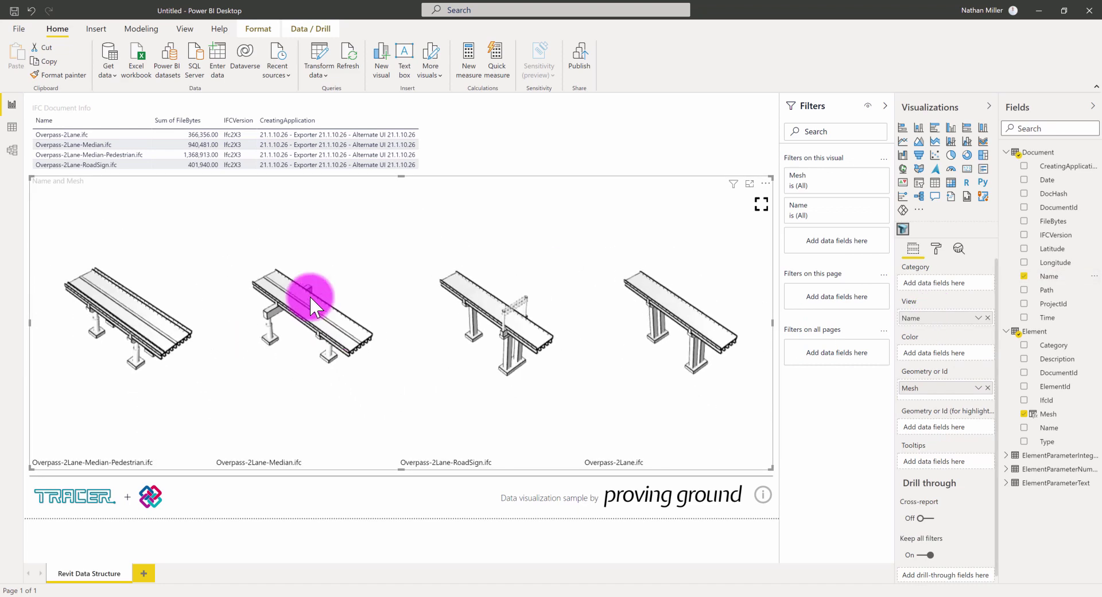
drag(339, 320, 354, 270)
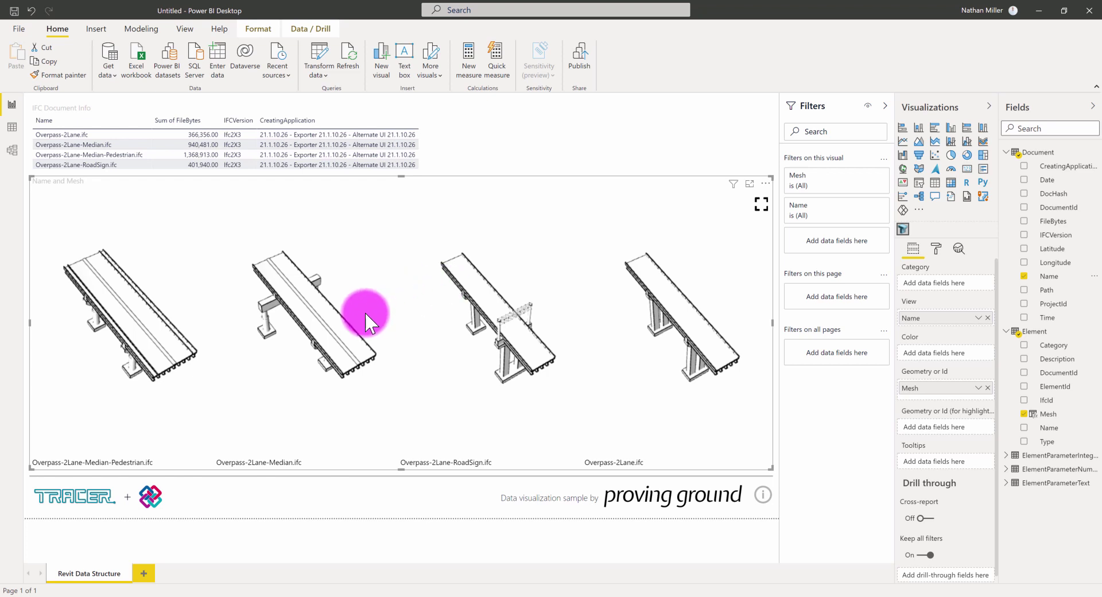
drag(332, 342, 355, 363)
scroll(285, 364, up, 5)
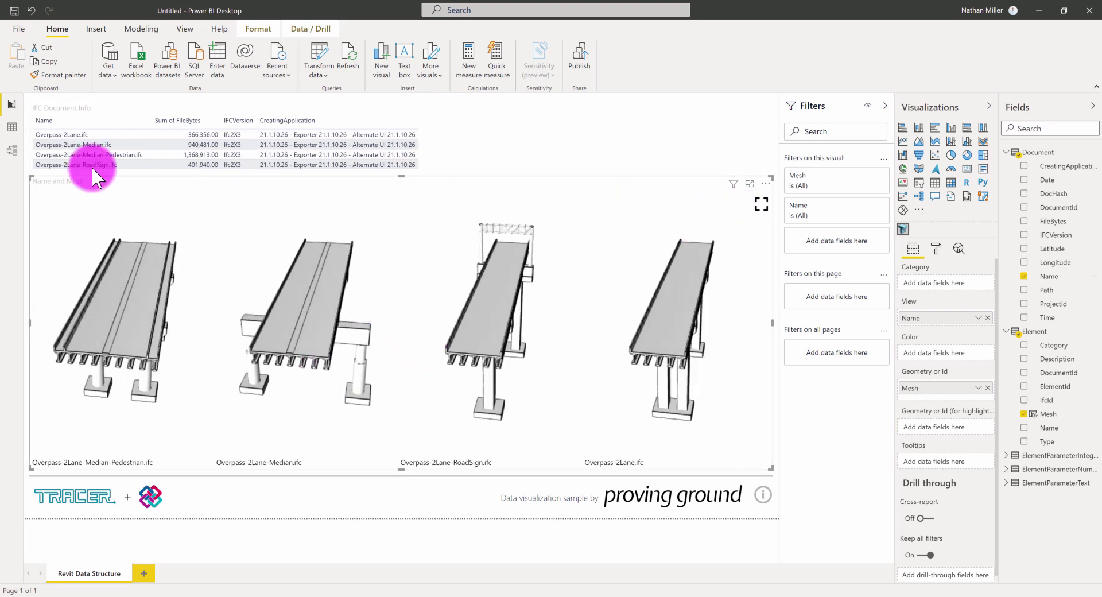